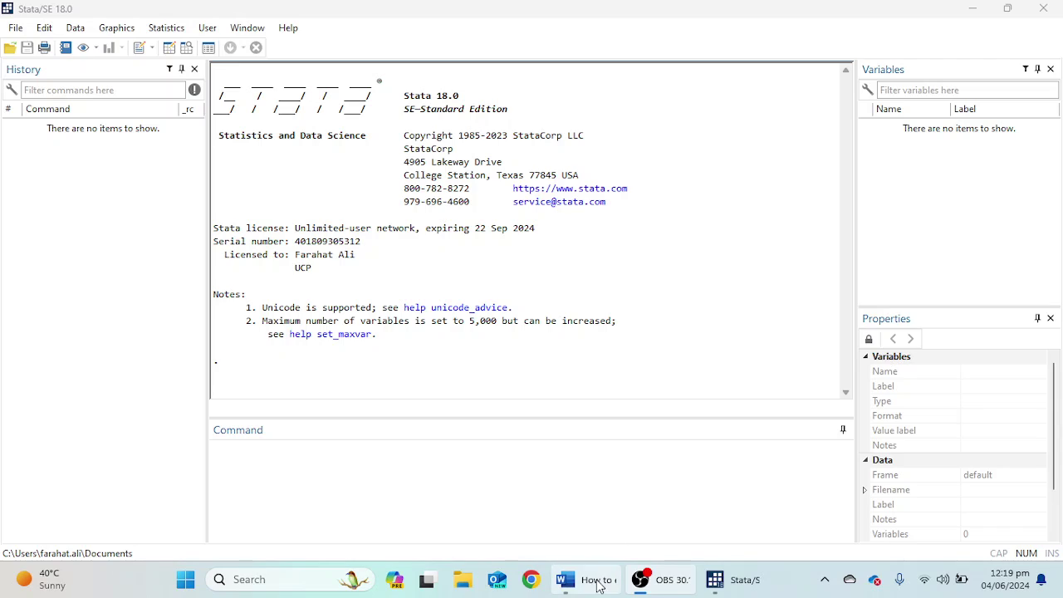
# Switch to the Word outline 'How to enter Data in Stata 18' from the taskbar
pyautogui.moveTo(598, 585)
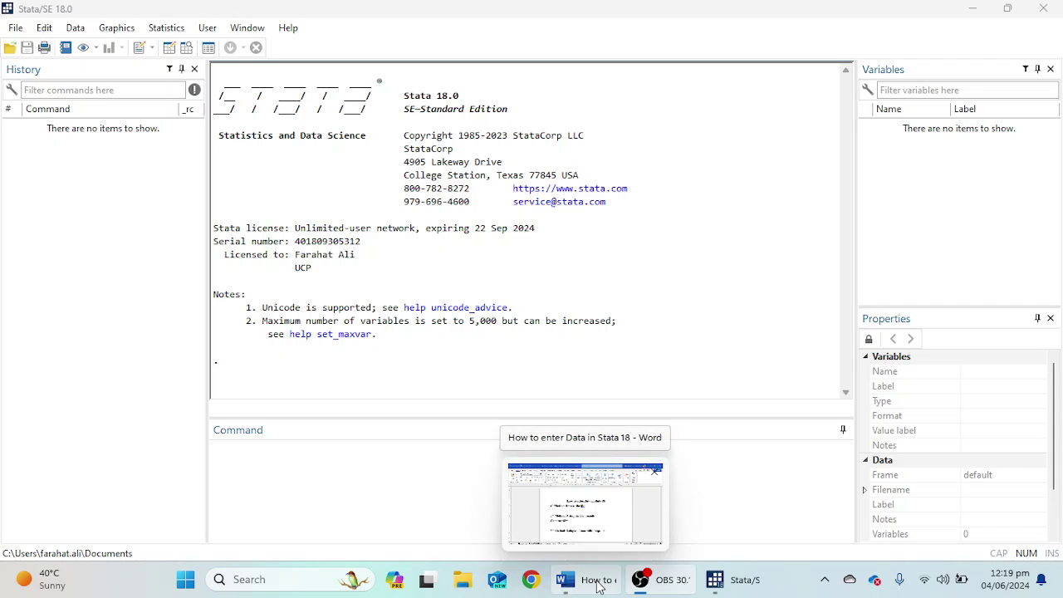
pyautogui.click(599, 586)
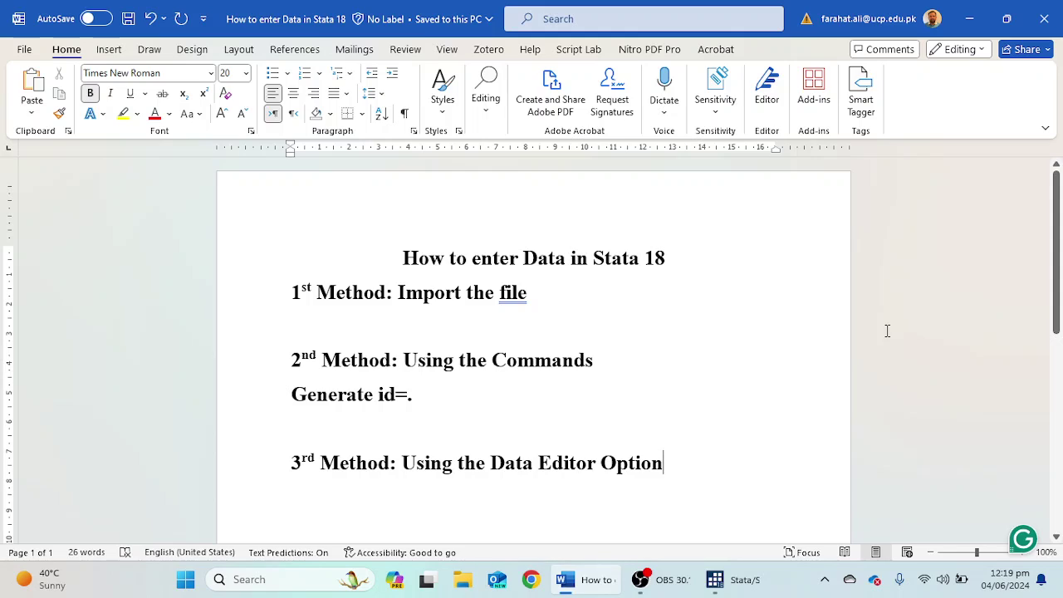
# Bring the empty Stata/SE 18.0 window back in front of Word
pyautogui.click(740, 581)
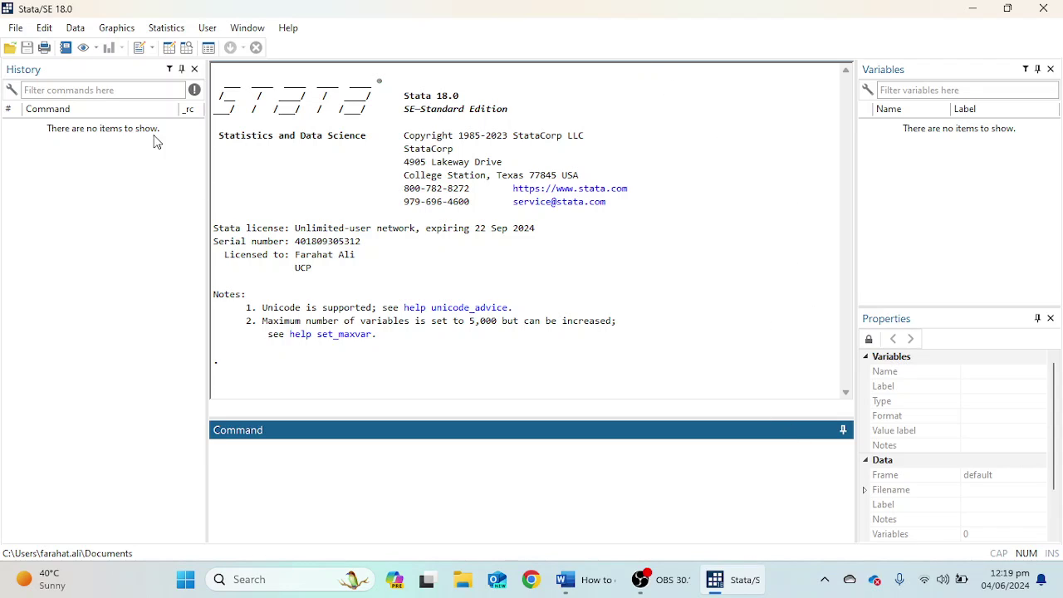
# Import Survey Original.sav through File > Import > SPSS data
pyautogui.click(12, 32)
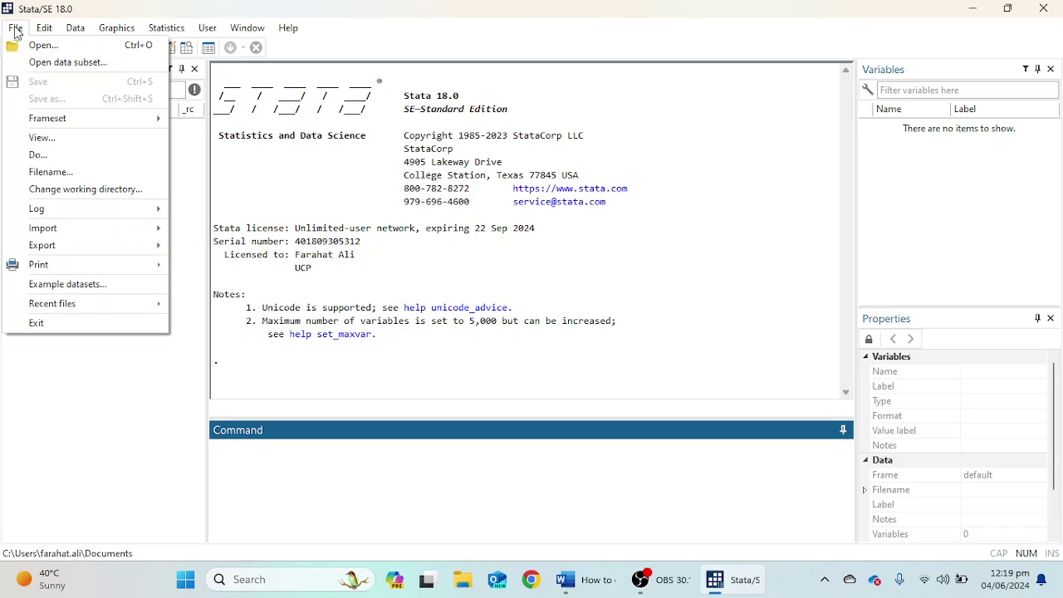
pyautogui.moveTo(69, 228)
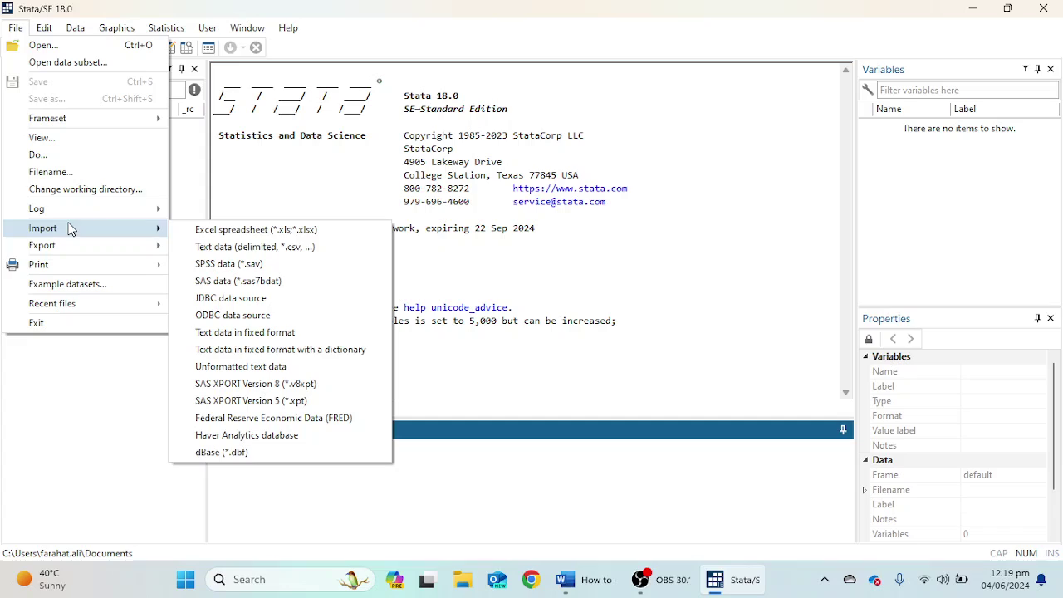
pyautogui.click(331, 264)
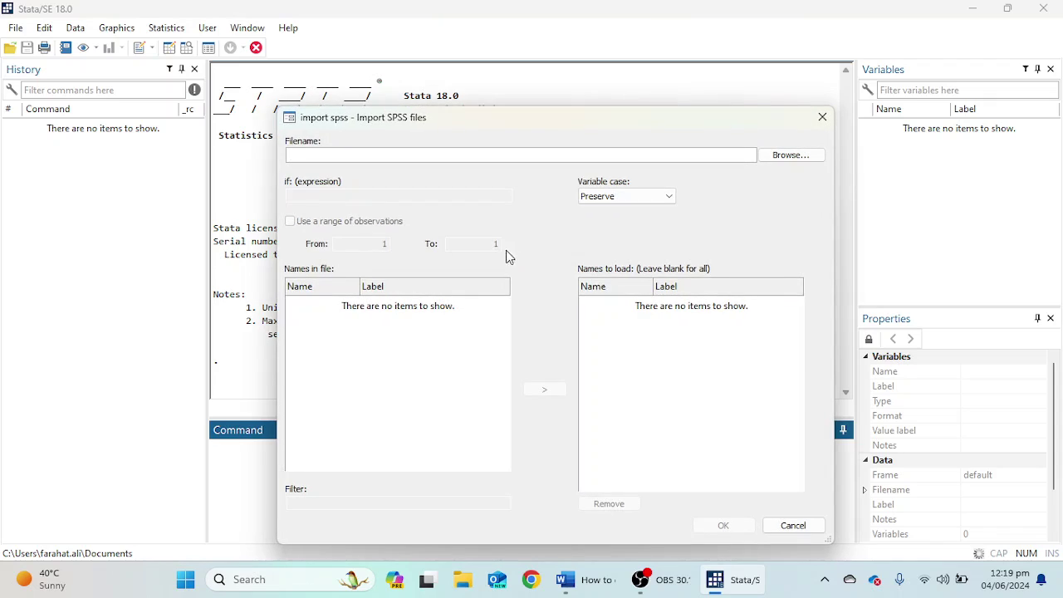
pyautogui.click(340, 158)
pyautogui.click(792, 155)
pyautogui.scroll(-5, 547, 365)
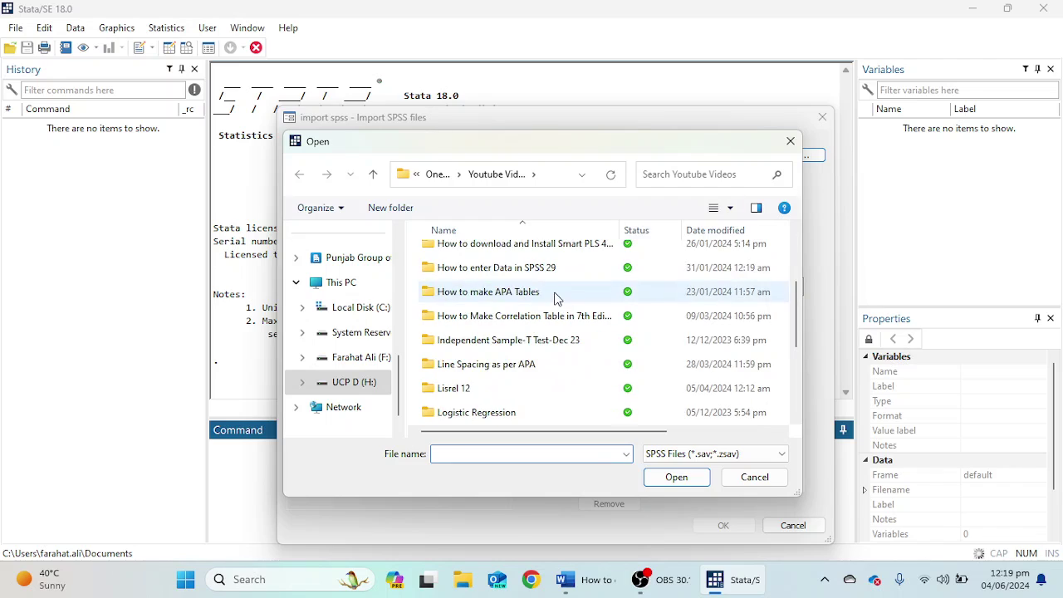
pyautogui.click(483, 413)
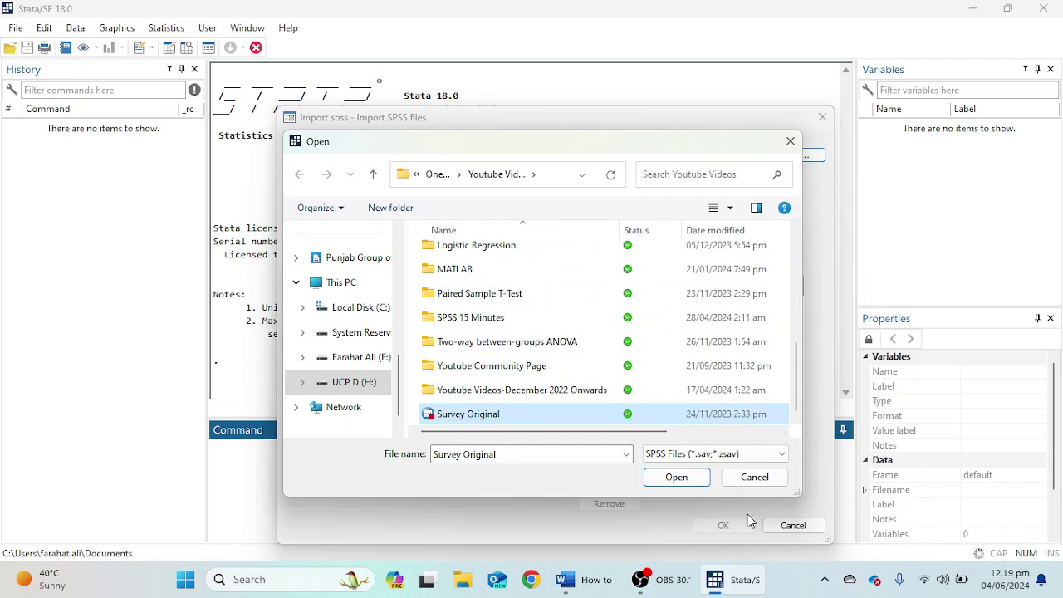
pyautogui.click(680, 481)
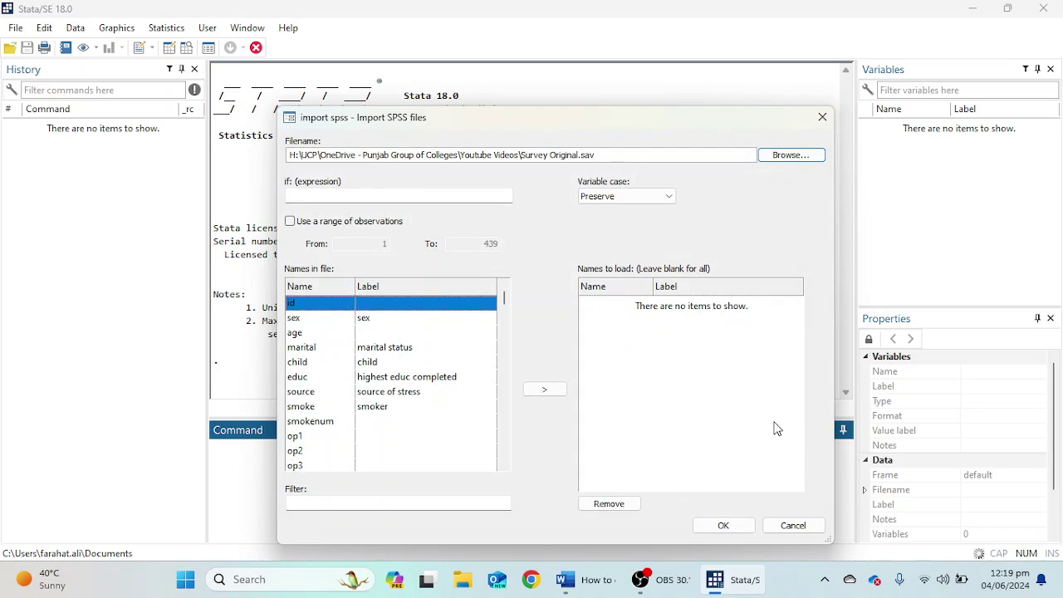
pyautogui.click(724, 526)
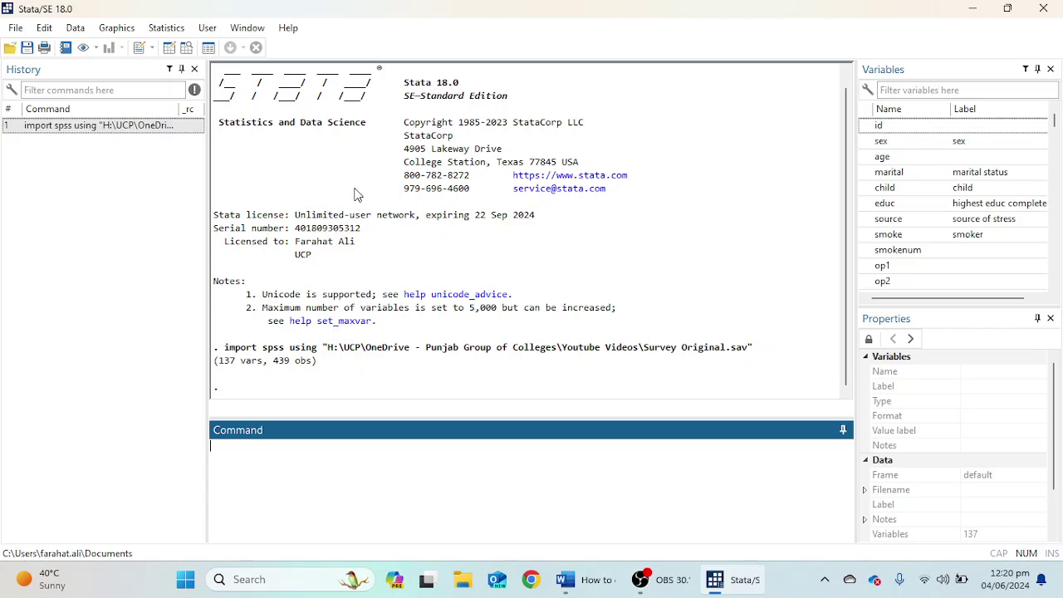
# Browse the 439-row survey grid in the Data Editor, then return to the main Stata window
pyautogui.click(169, 48)
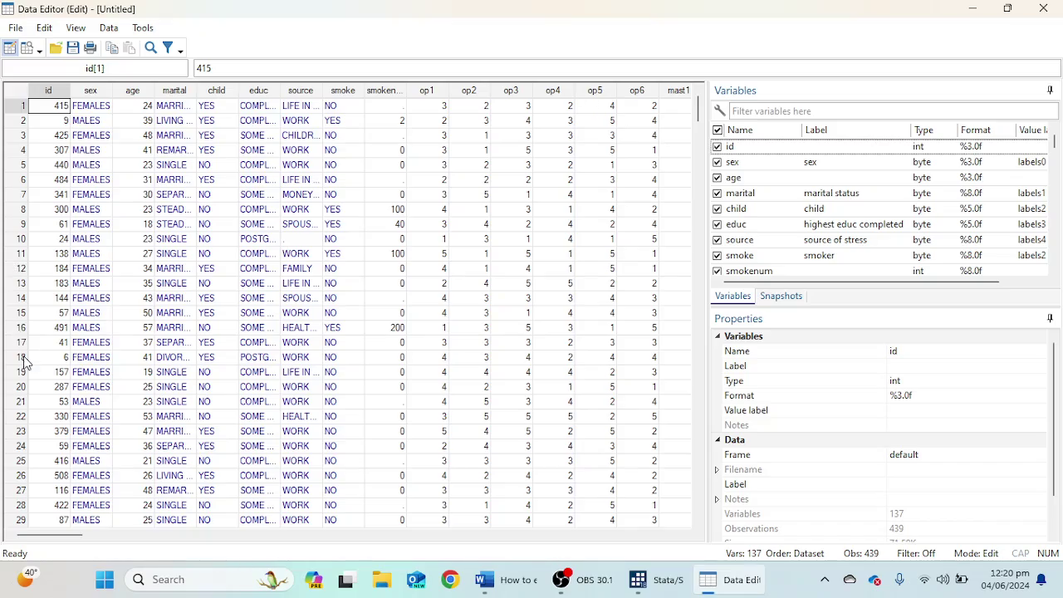
pyautogui.scroll(-5, 24, 373)
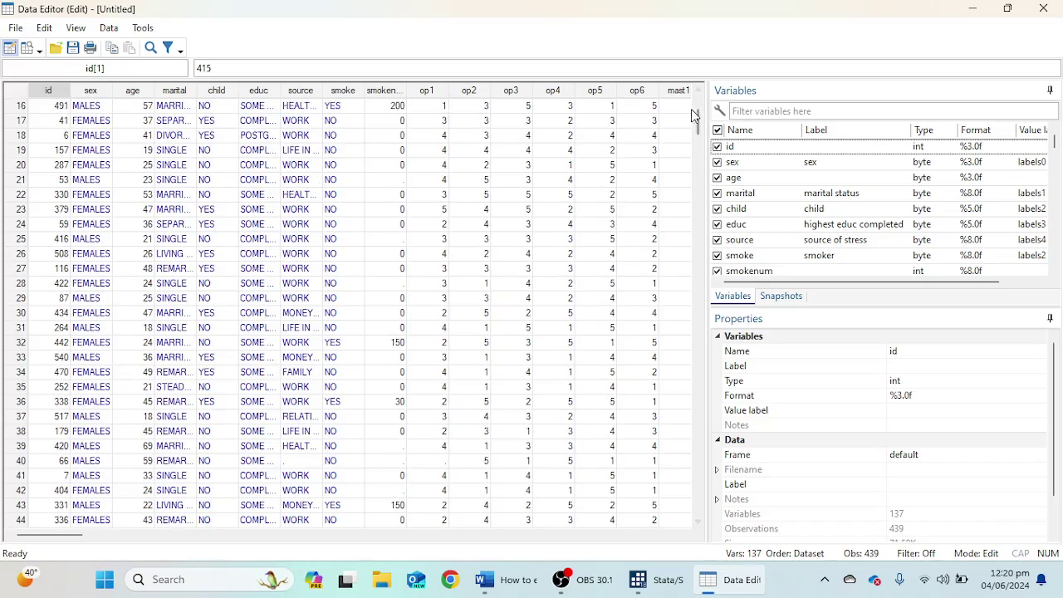
pyautogui.moveTo(697, 119); pyautogui.dragTo(719, 479)
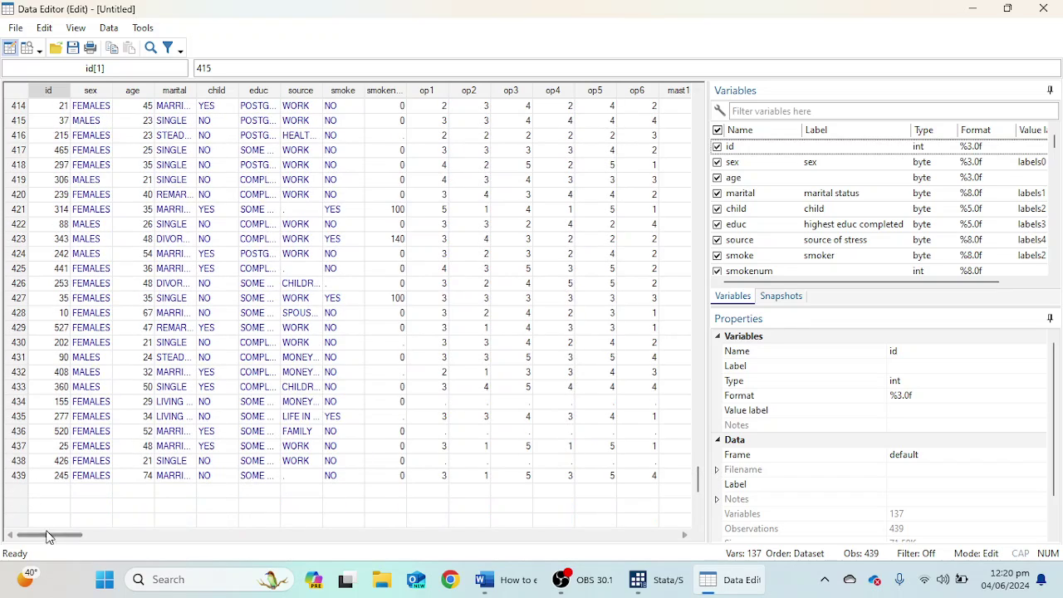
pyautogui.moveTo(50, 542); pyautogui.dragTo(270, 541)
pyautogui.scroll(3, 362, 305)
pyautogui.moveTo(699, 475); pyautogui.dragTo(718, 113)
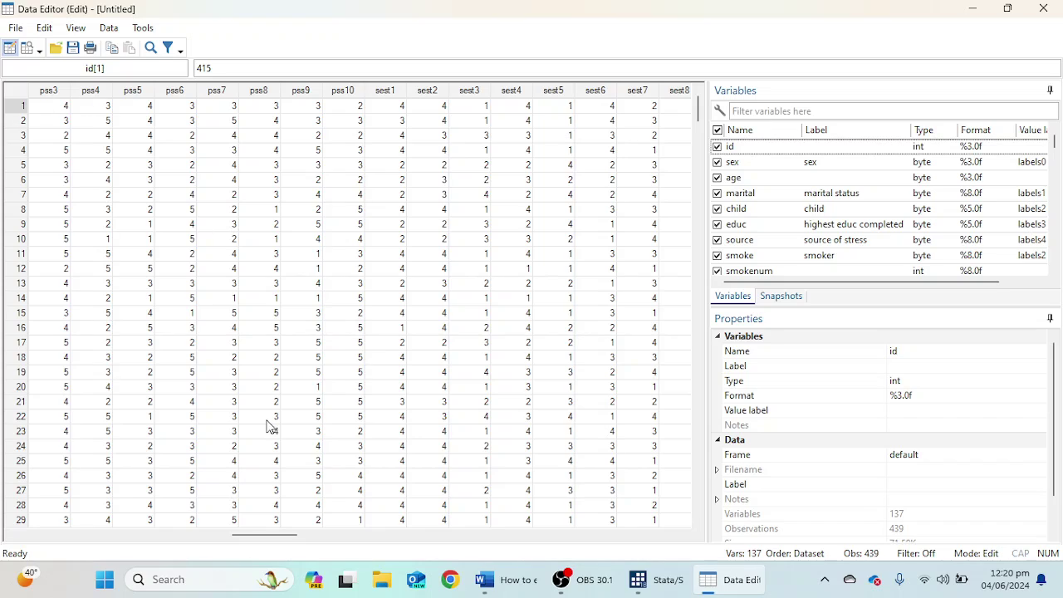
pyautogui.moveTo(285, 541); pyautogui.dragTo(69, 539)
pyautogui.scroll(-1, 186, 261)
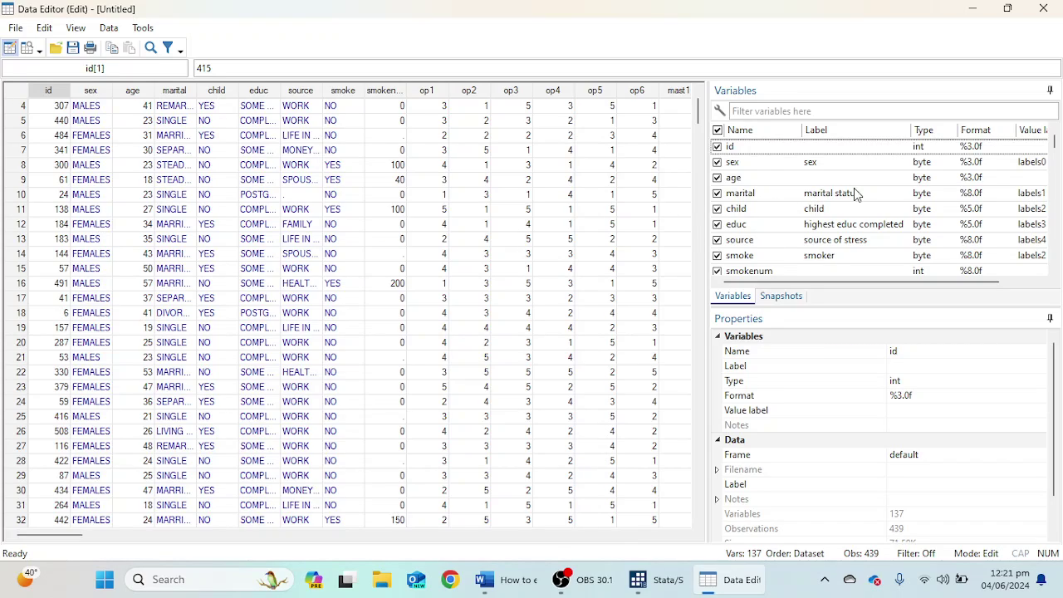
pyautogui.scroll(-2, 847, 190)
pyautogui.scroll(-1, 837, 212)
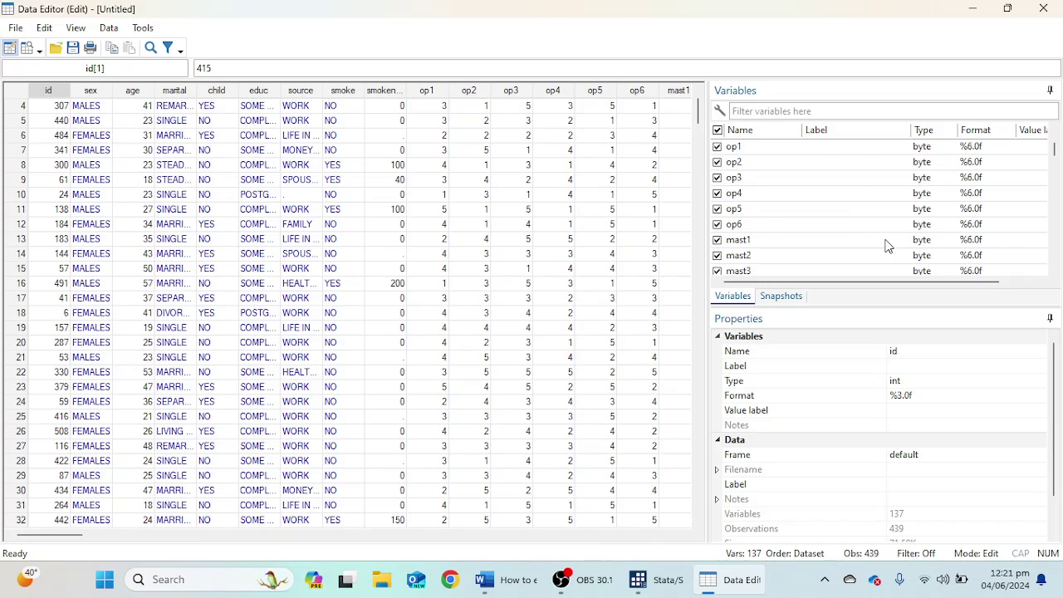
pyautogui.scroll(2, 885, 240)
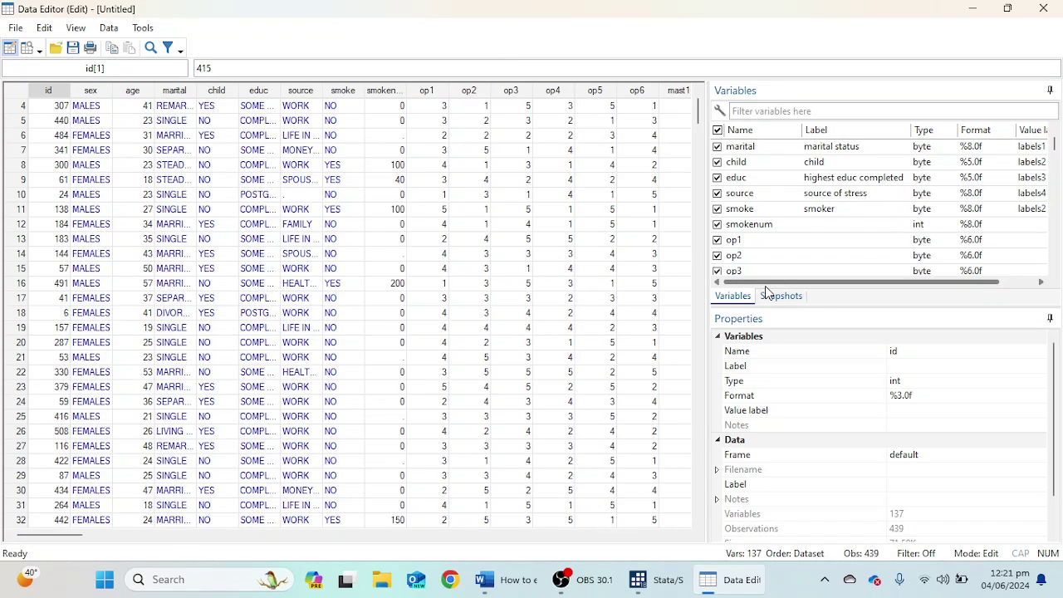
pyautogui.scroll(-3, 362, 315)
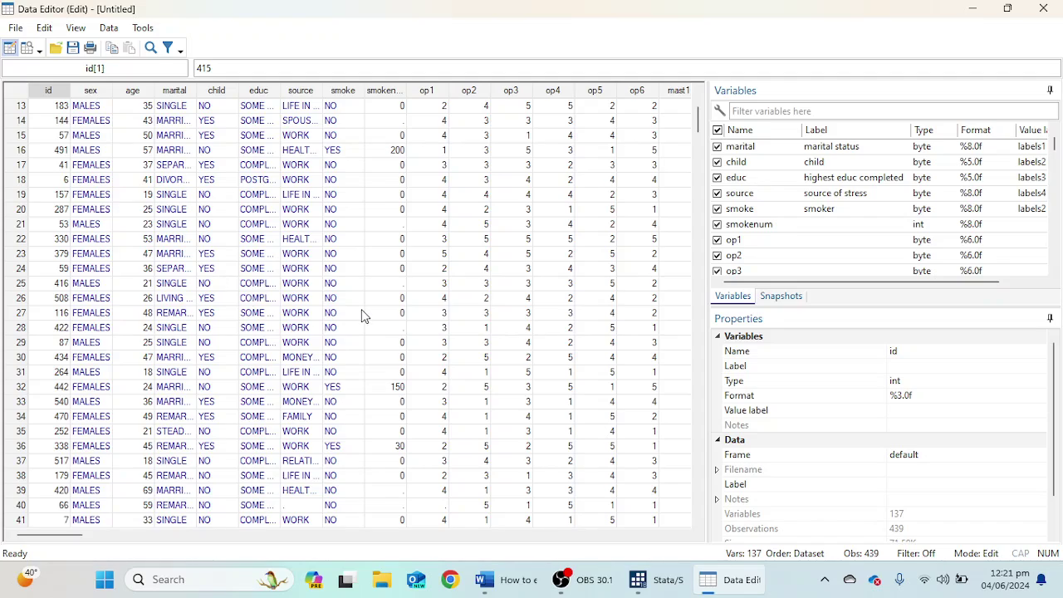
pyautogui.scroll(-4, 332, 349)
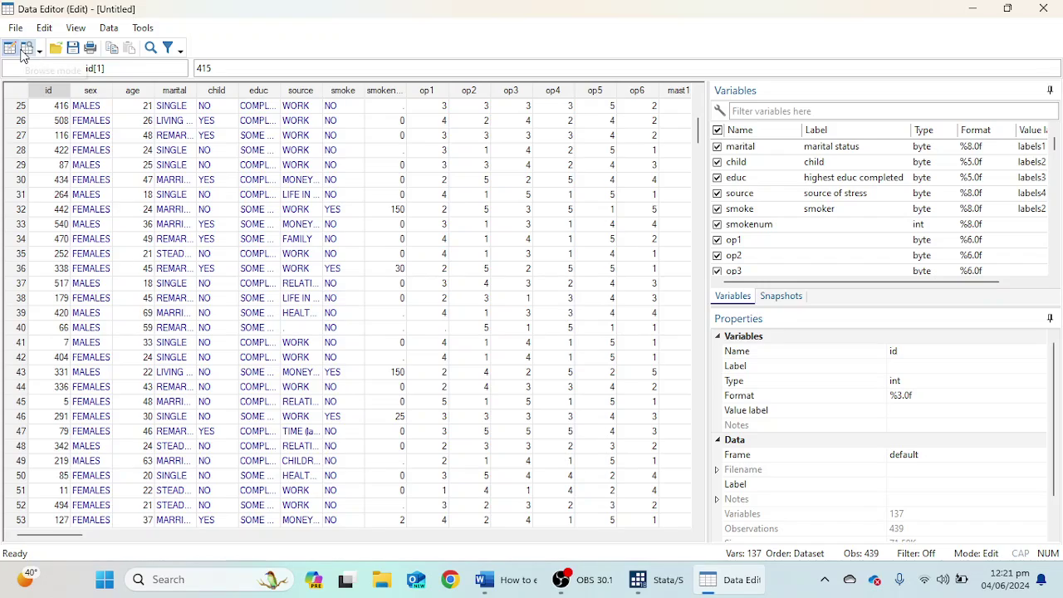
pyautogui.click(634, 574)
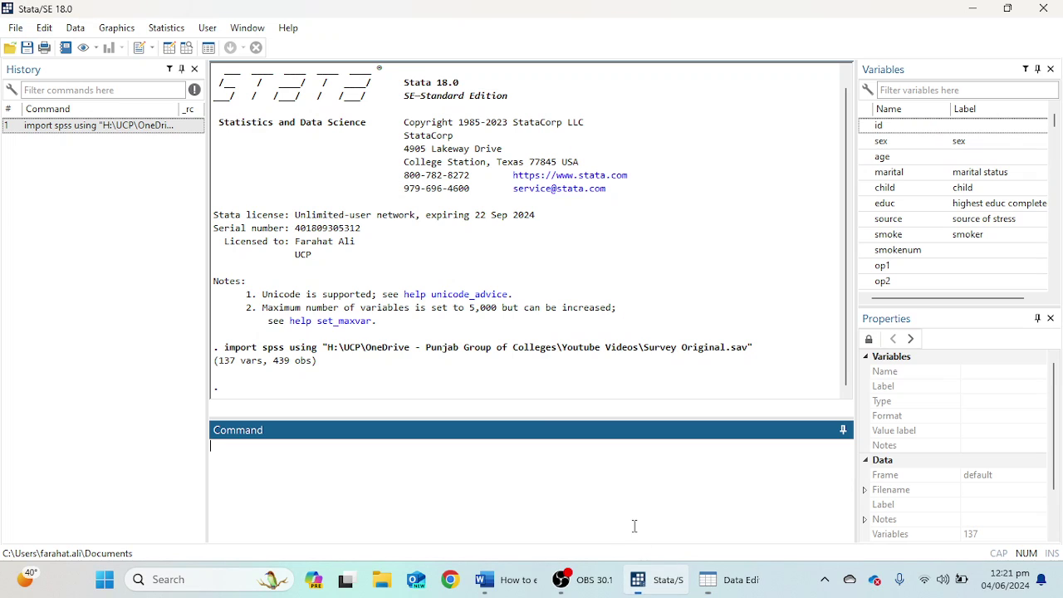
# In the Variables Manager, select op1 and open value label management
pyautogui.click(208, 48)
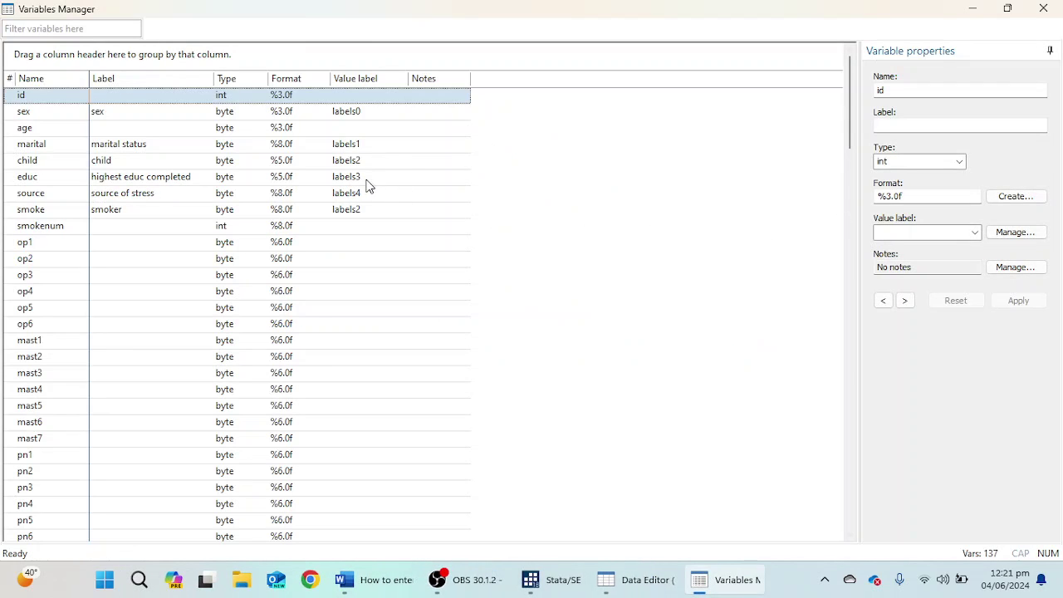
pyautogui.click(40, 243)
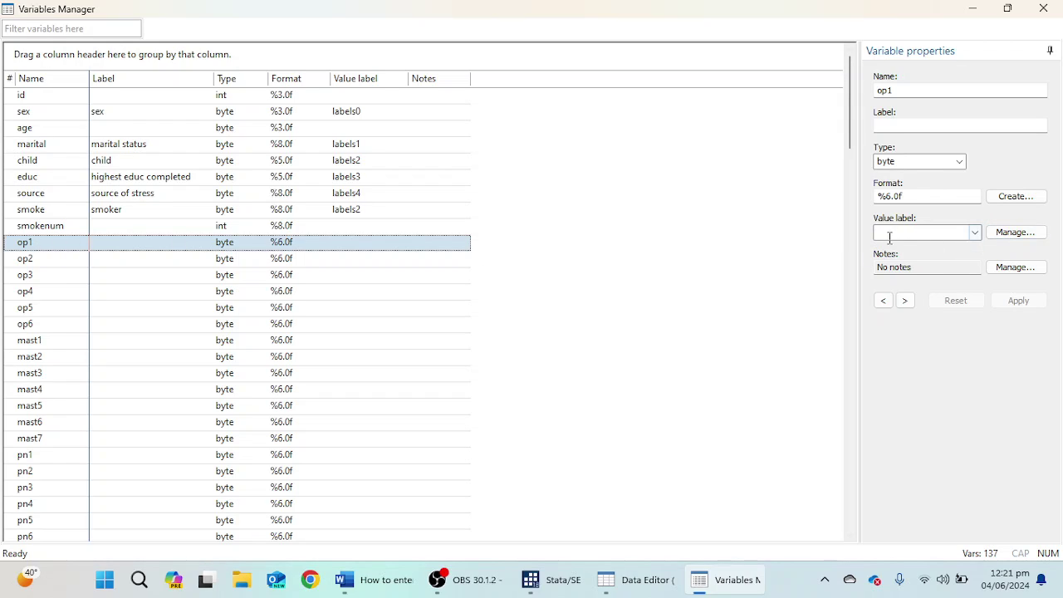
pyautogui.click(974, 233)
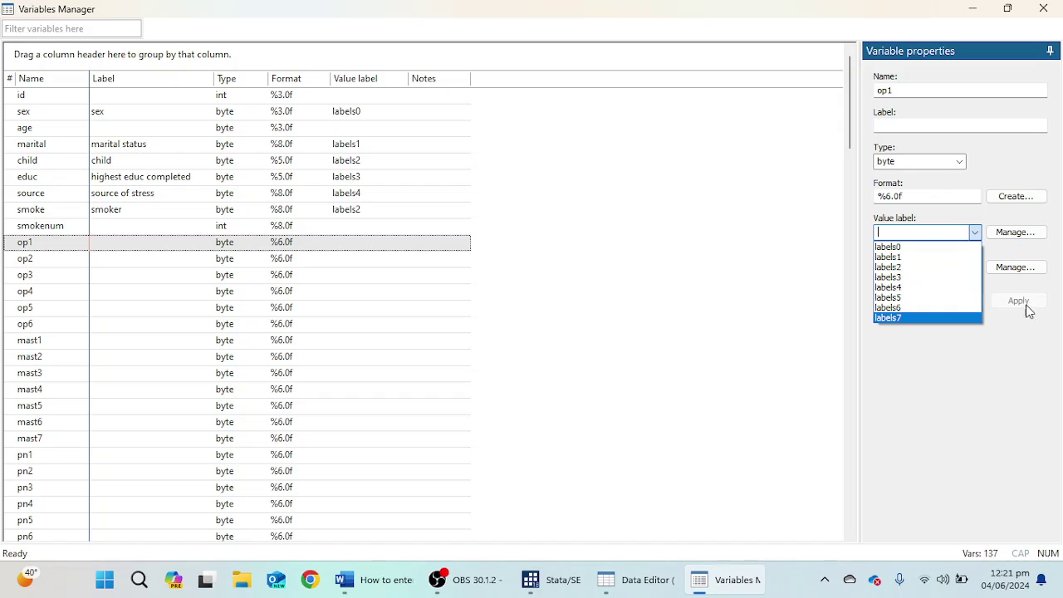
pyautogui.click(1019, 236)
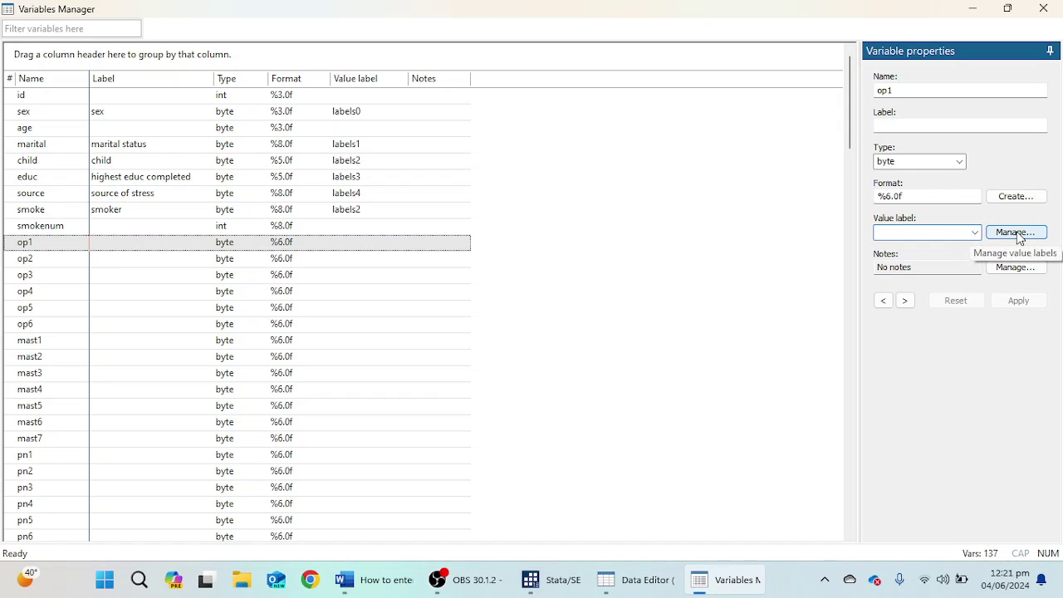
pyautogui.click(1018, 237)
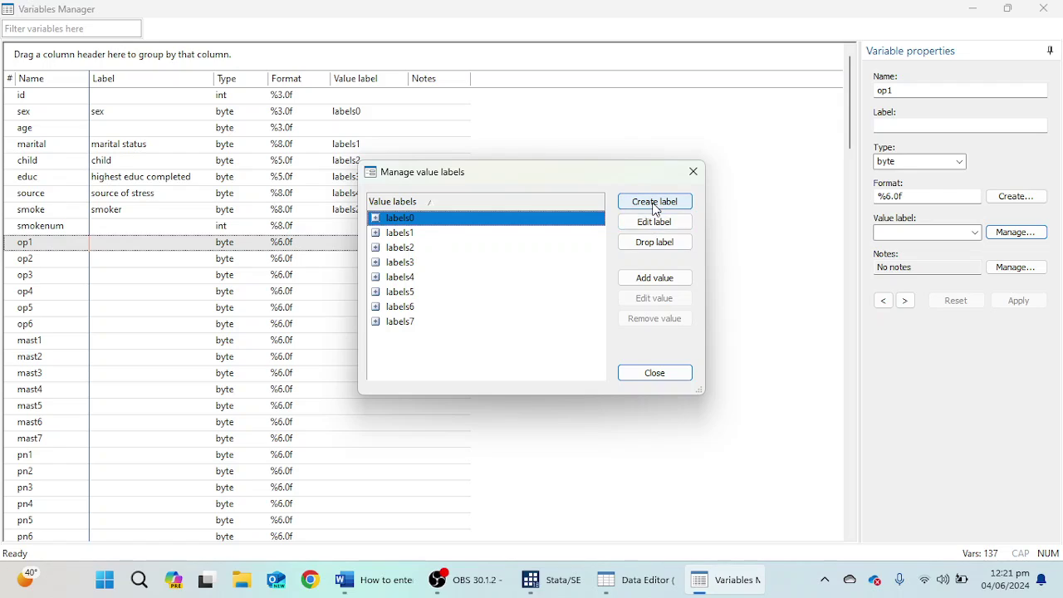
# Create a value label named LikertScale with 1 = SD and 2 = Disagree
pyautogui.click(655, 201)
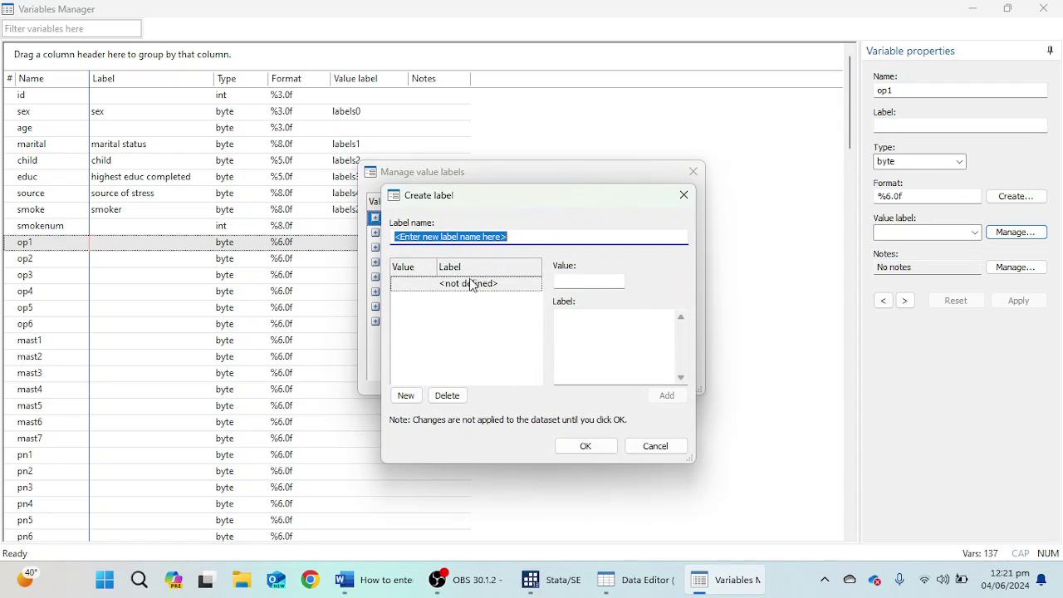
pyautogui.write('Likert')
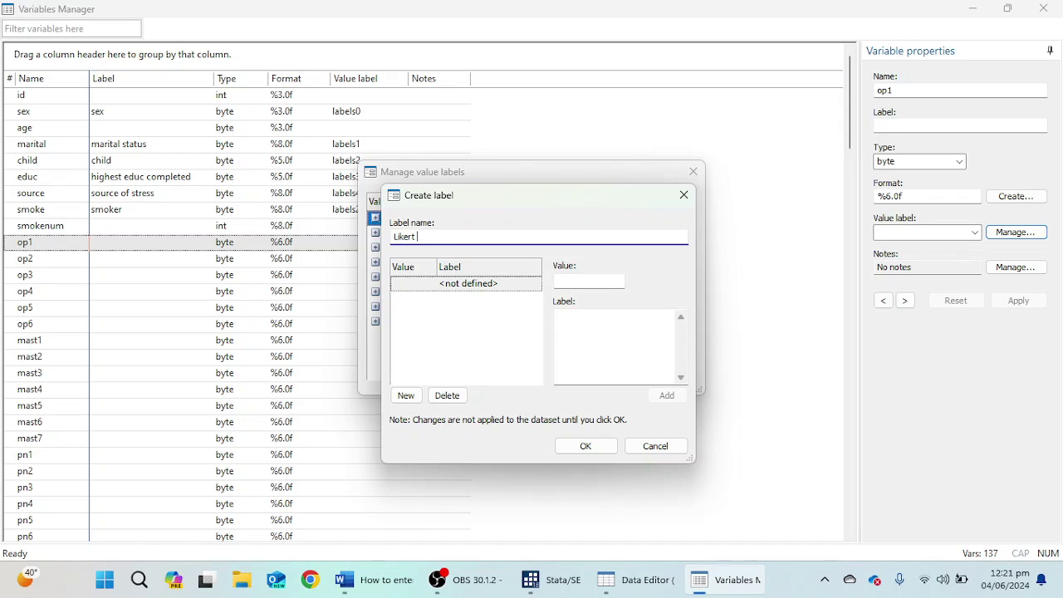
pyautogui.write(' Scale')
pyautogui.press('Tab')
pyautogui.click(584, 282)
pyautogui.click(416, 237)
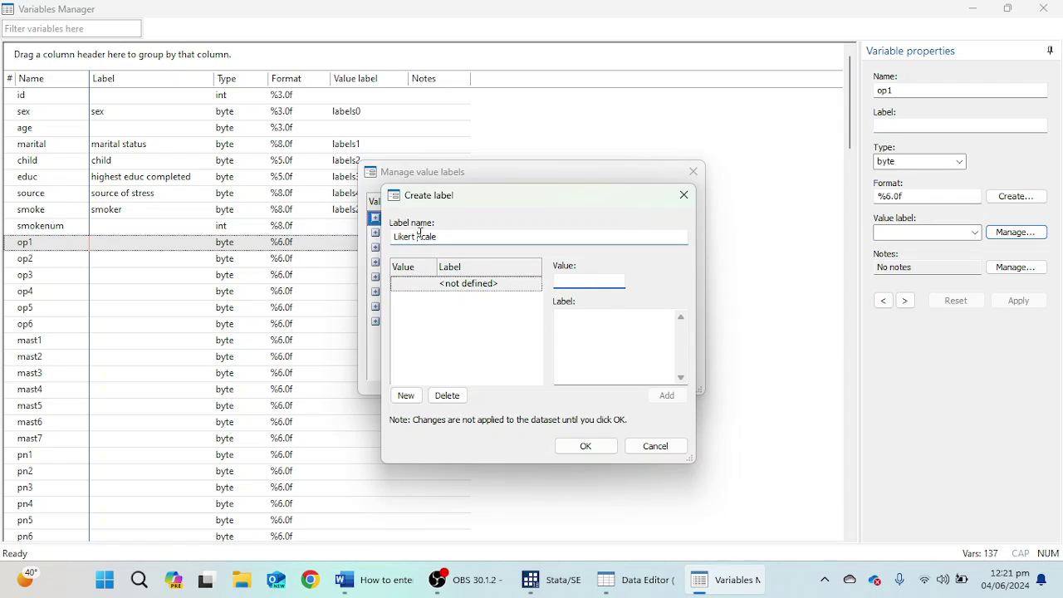
pyautogui.click(611, 282)
pyautogui.write('1')
pyautogui.press('Tab')
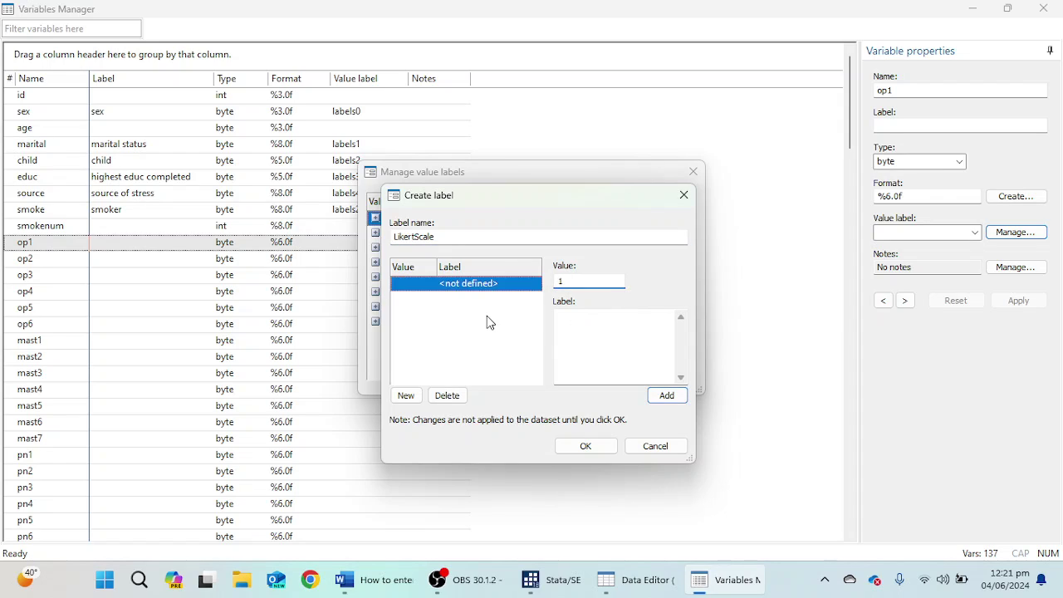
pyautogui.click(584, 320)
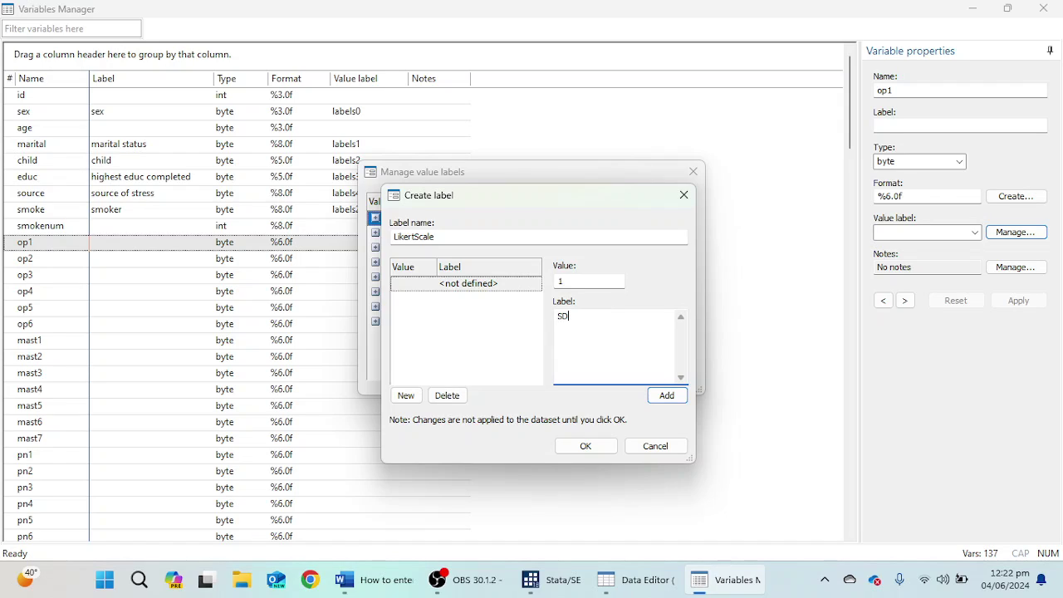
pyautogui.click(668, 396)
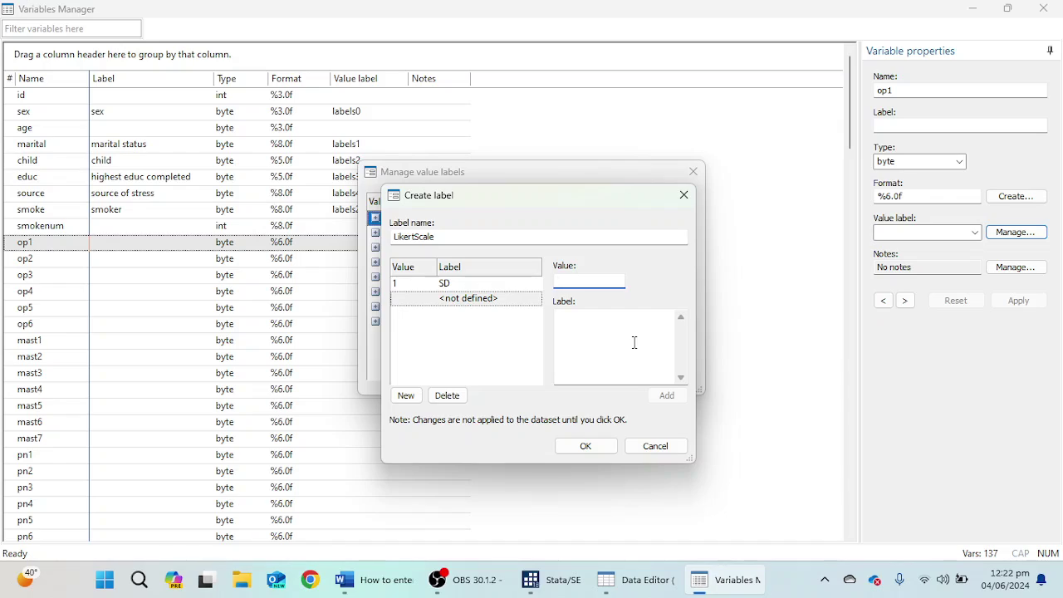
pyautogui.write('2')
pyautogui.click(590, 316)
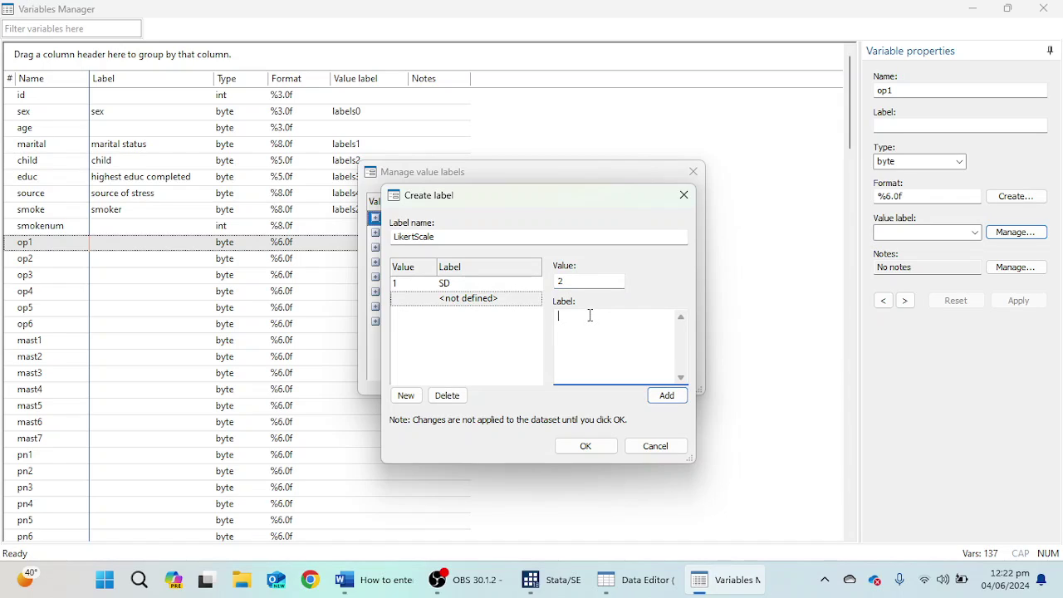
pyautogui.write('Disagree')
pyautogui.click(665, 394)
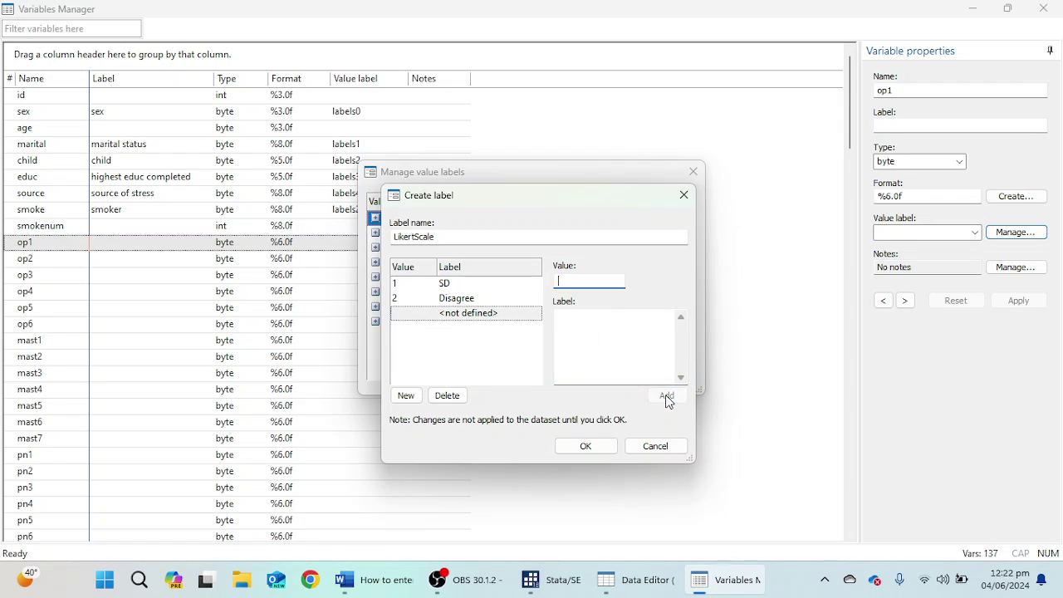
# Add 3 = Neutral, 4 = Agree and 5 = SA, then save the LikertScale label
pyautogui.write('3')
pyautogui.click(582, 333)
pyautogui.write('Neutral')
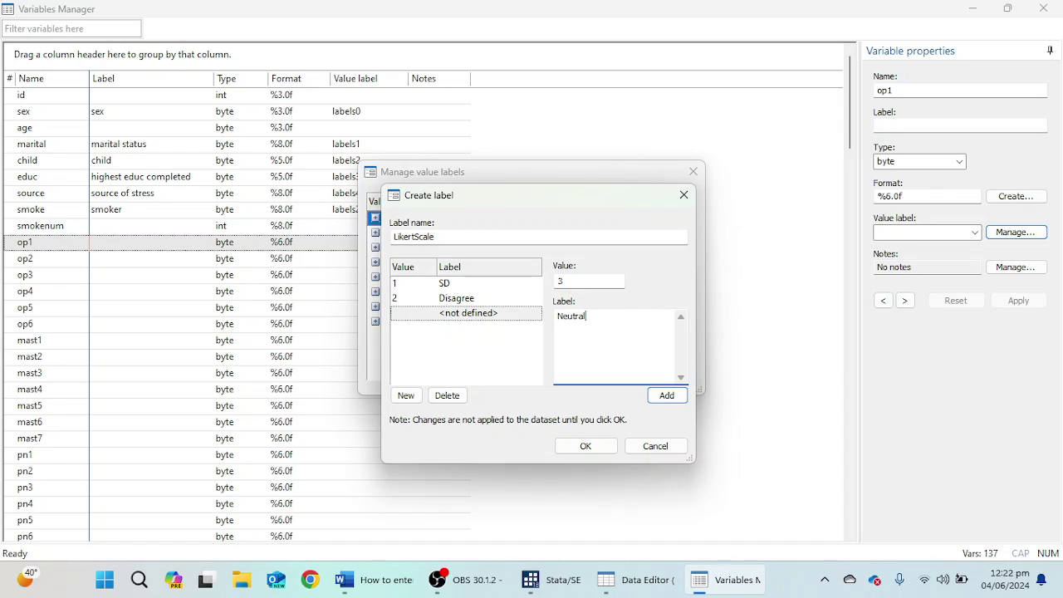
pyautogui.press('Return')
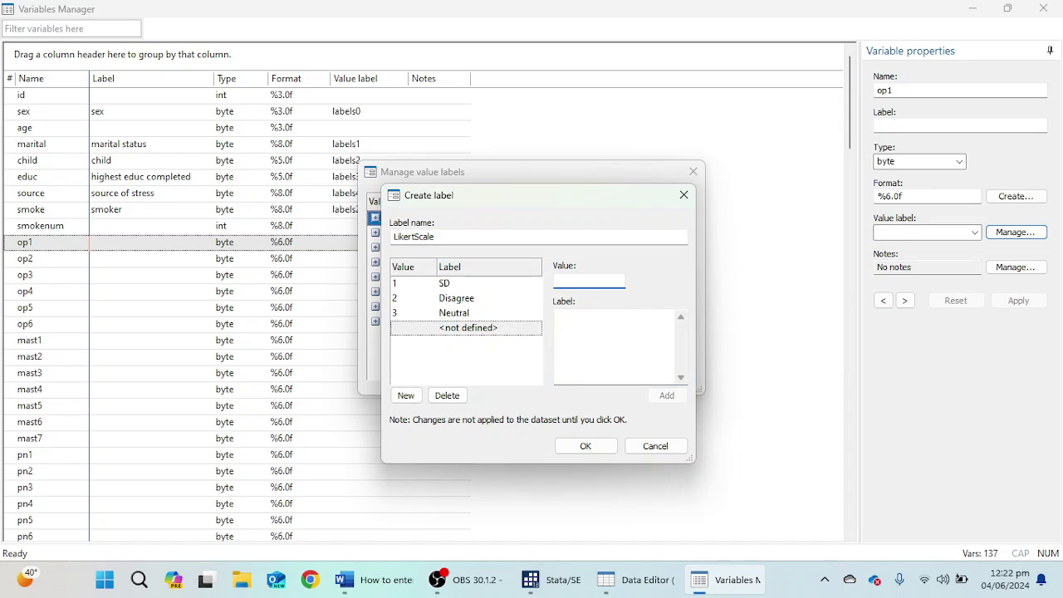
pyautogui.write('4')
pyautogui.click(591, 320)
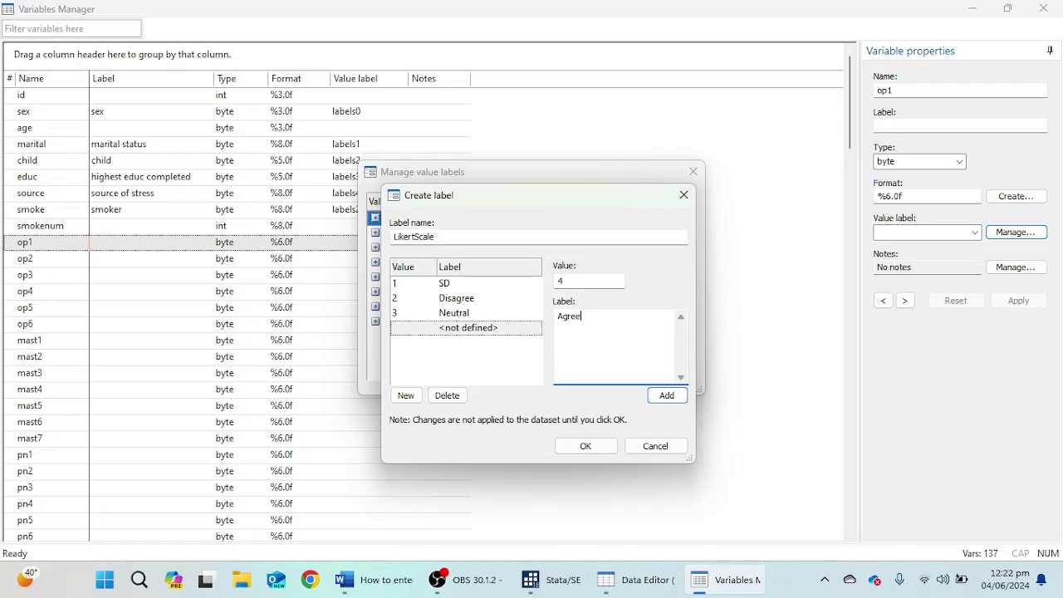
pyautogui.press('Return')
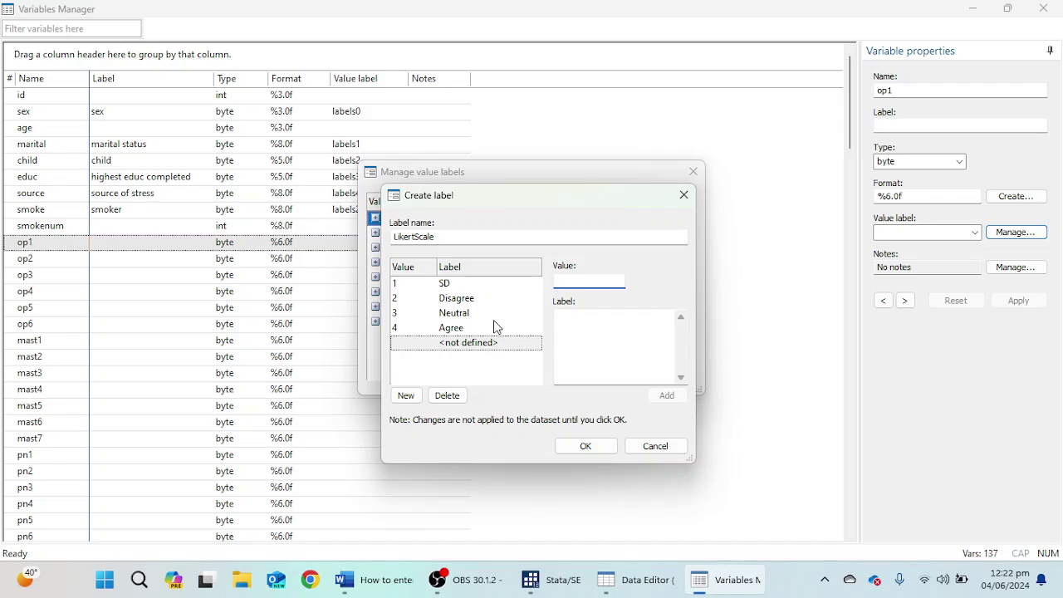
pyautogui.write('5')
pyautogui.click(576, 325)
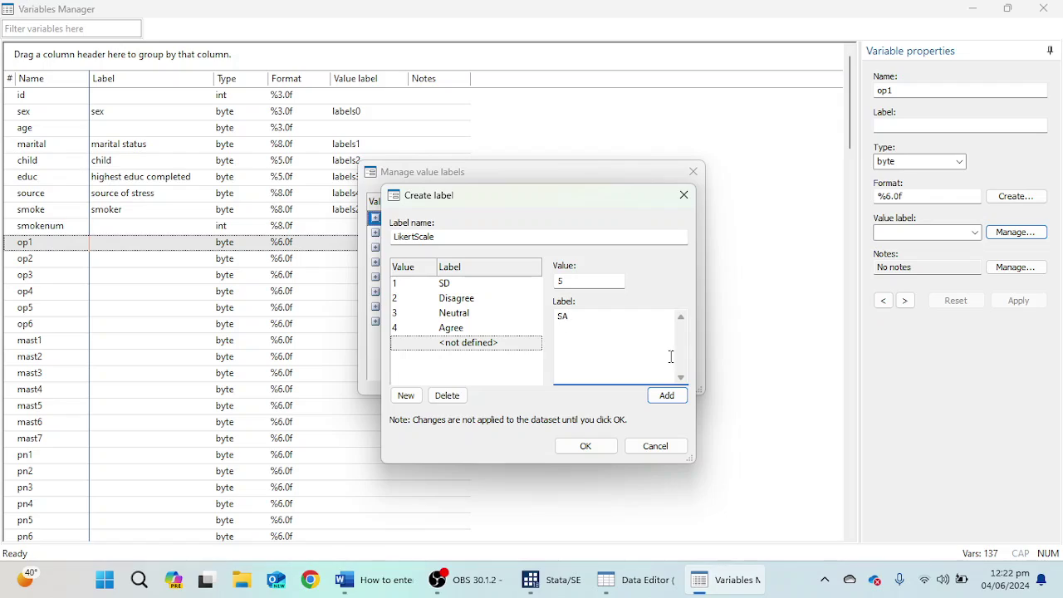
pyautogui.click(667, 395)
pyautogui.click(581, 451)
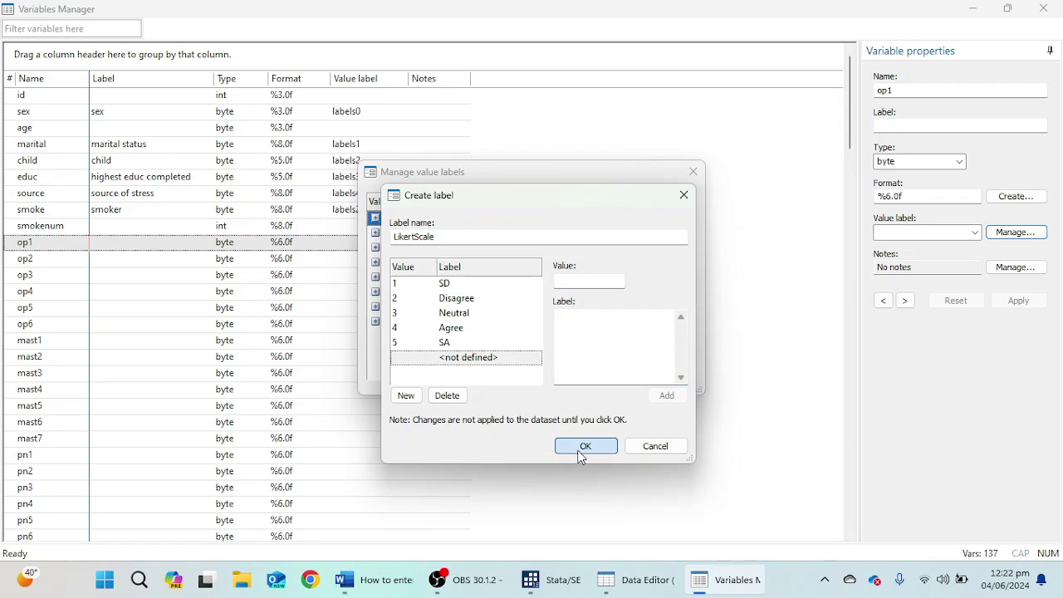
pyautogui.click(581, 451)
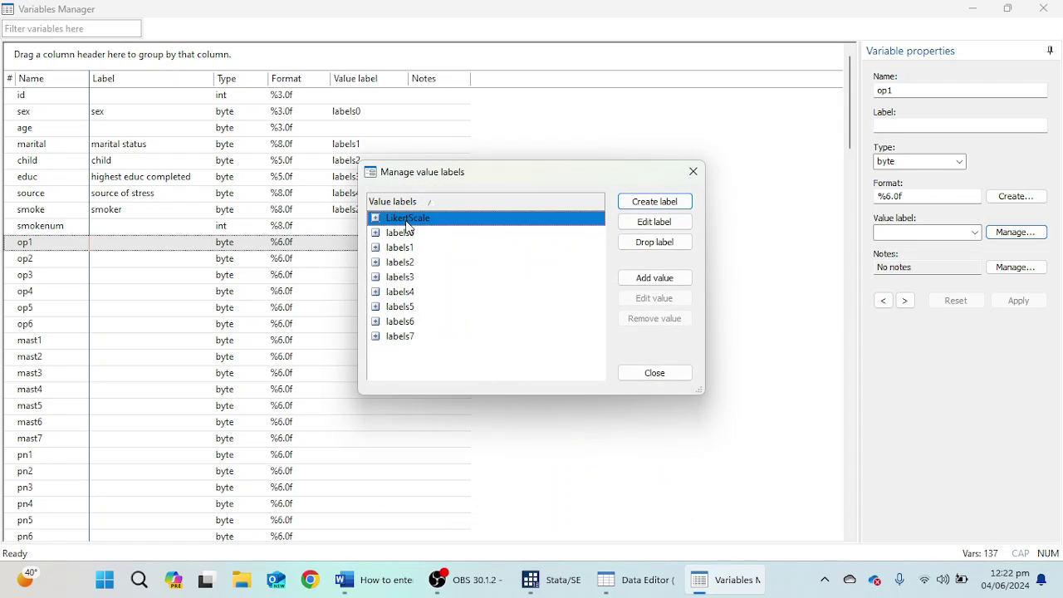
# Apply LikertScale as the value label of op1 and op2, then minimize the Variables Manager
pyautogui.click(655, 372)
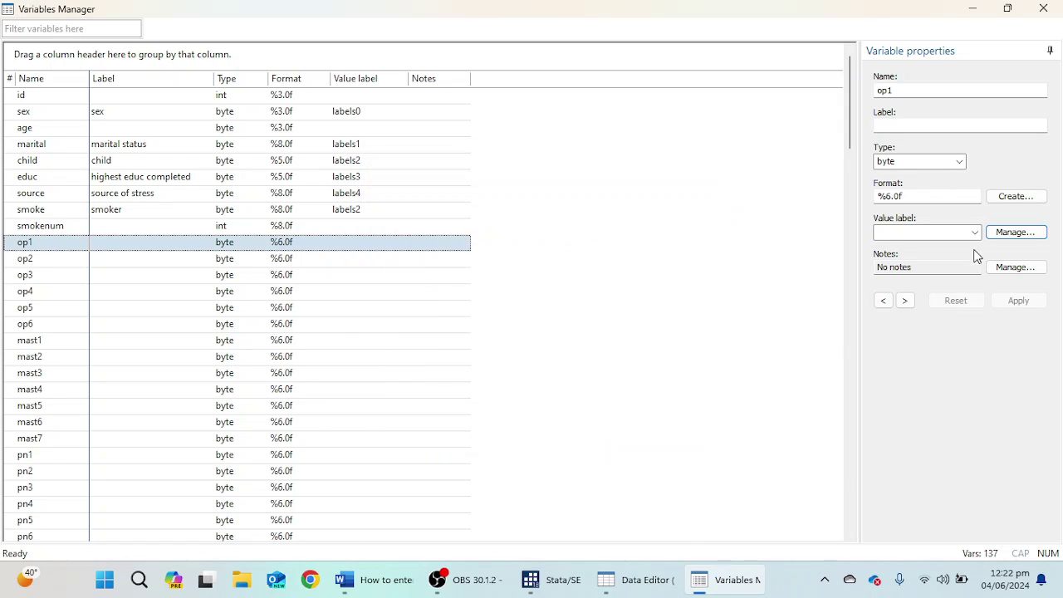
pyautogui.click(974, 233)
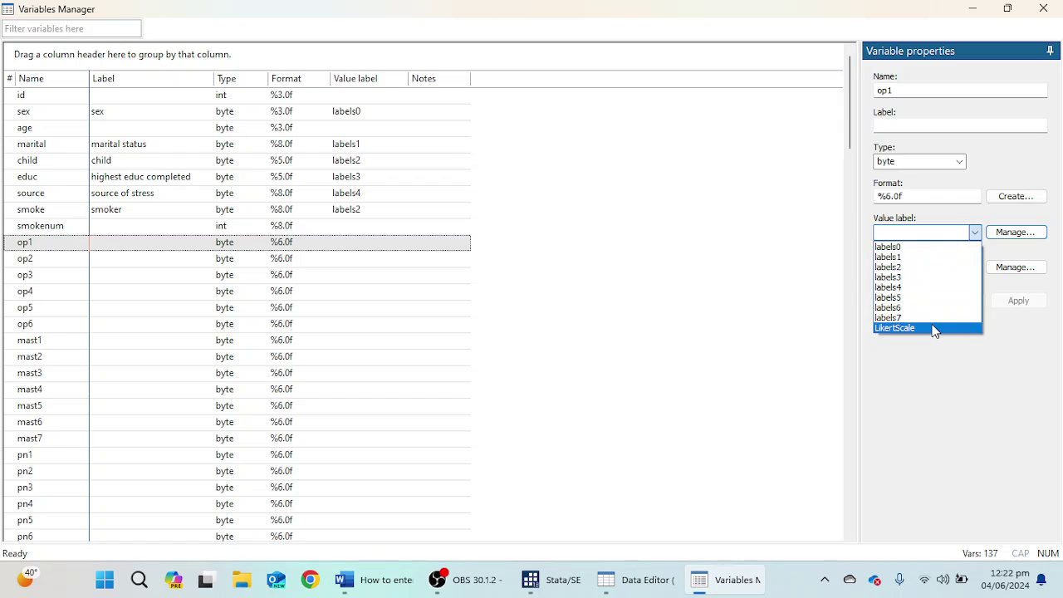
pyautogui.click(934, 328)
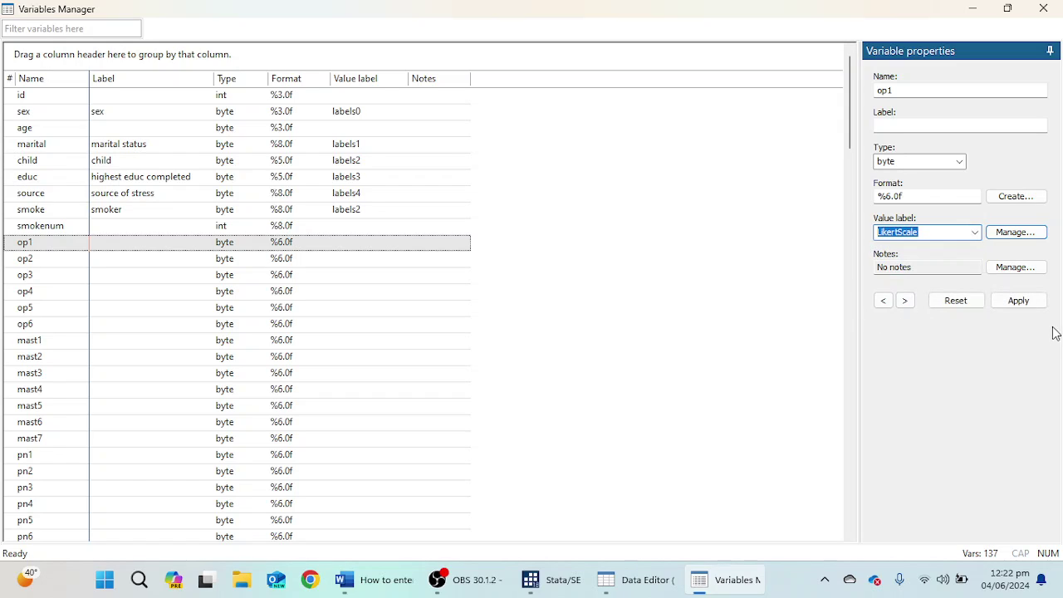
pyautogui.click(1017, 301)
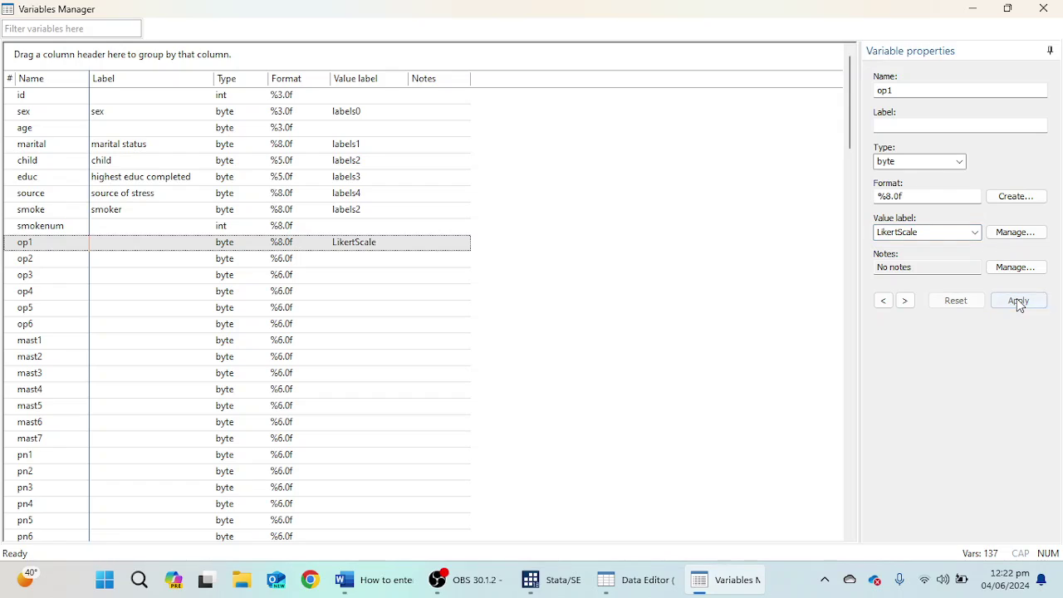
pyautogui.click(260, 262)
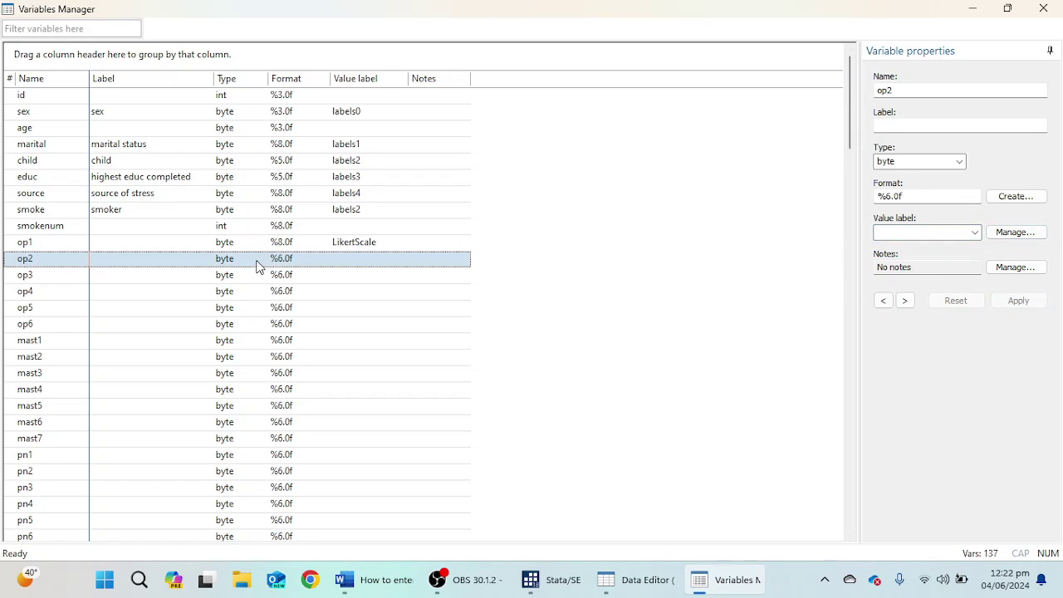
pyautogui.click(975, 233)
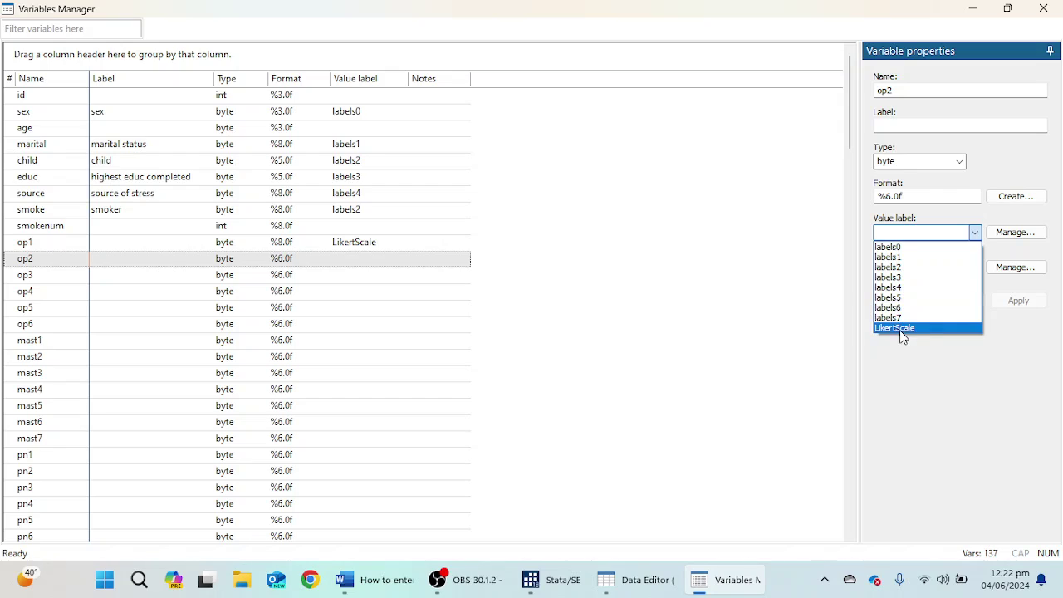
pyautogui.click(900, 330)
pyautogui.click(1017, 300)
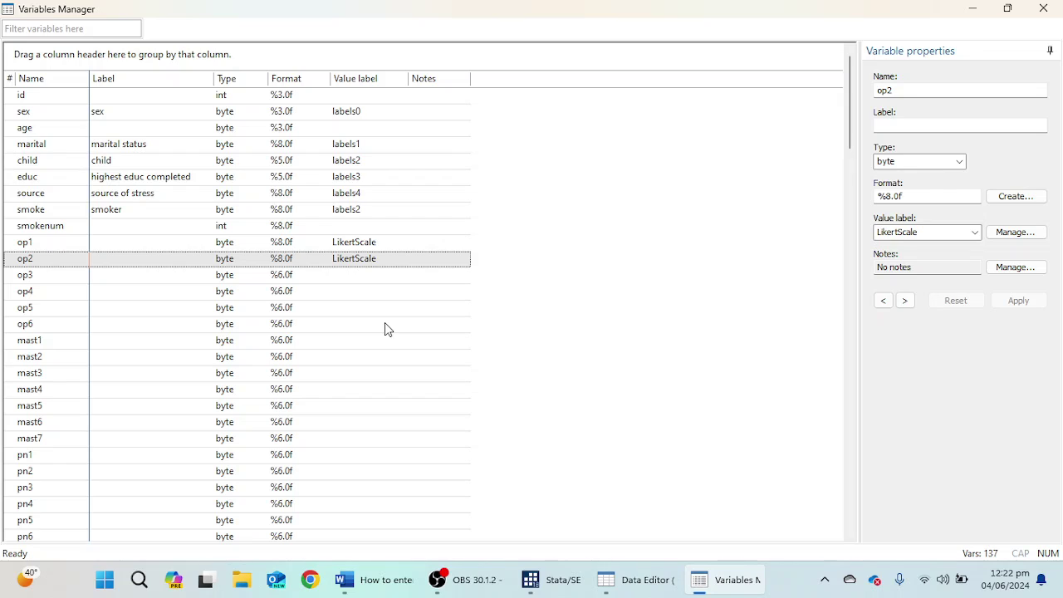
pyautogui.click(967, 9)
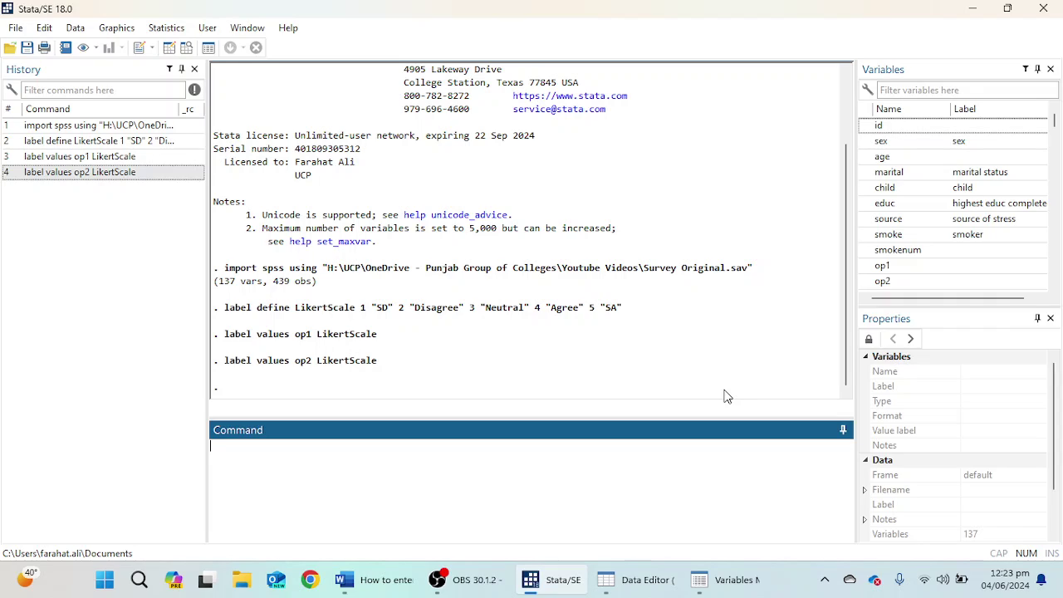
# Launch a new StataSE 18 (64-bit) instance from the taskbar
pyautogui.click(15, 27)
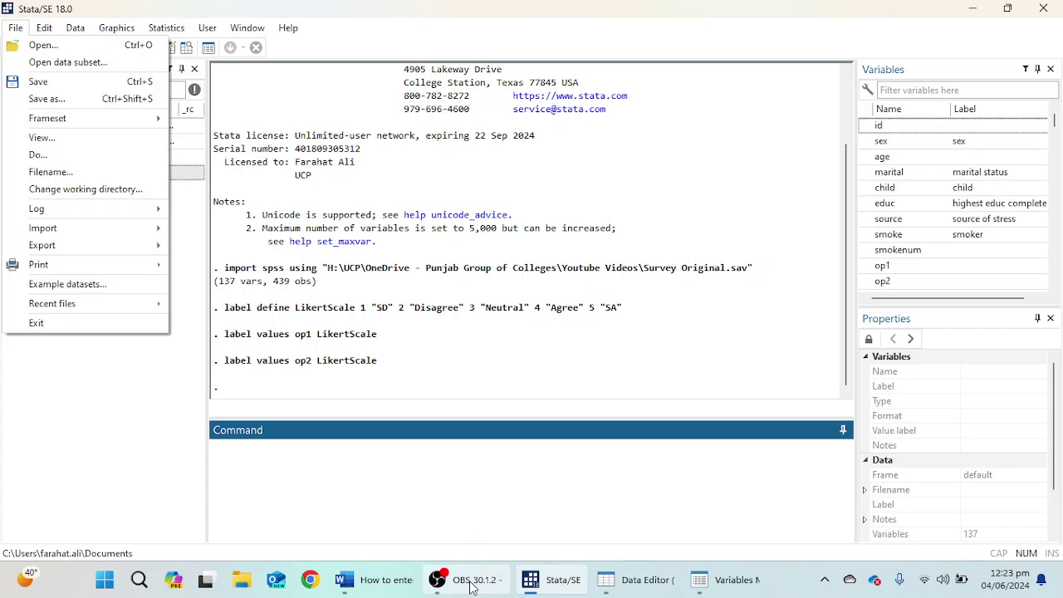
pyautogui.rightClick(560, 586)
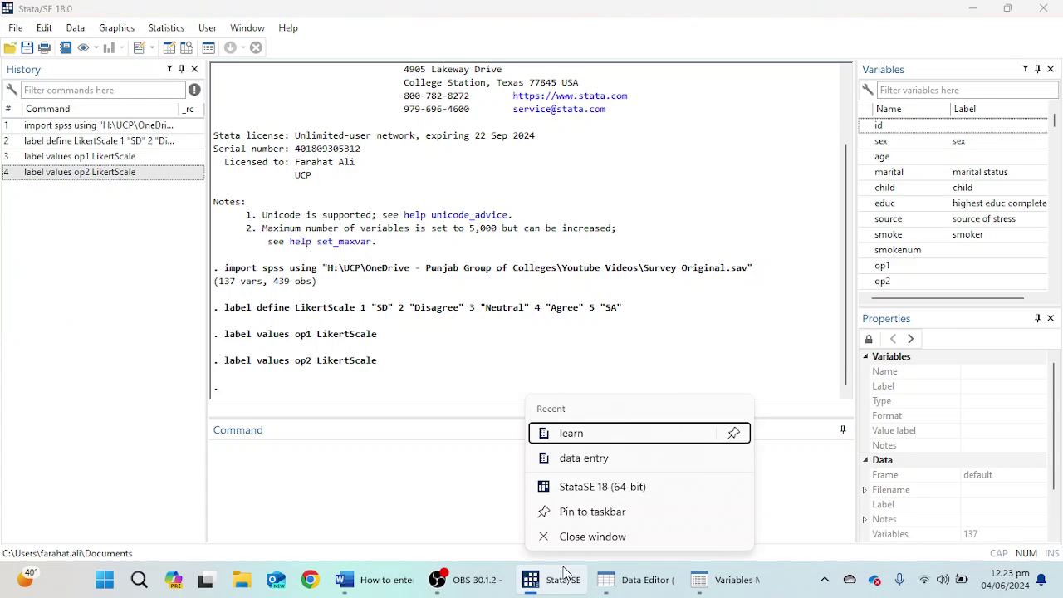
pyautogui.click(602, 486)
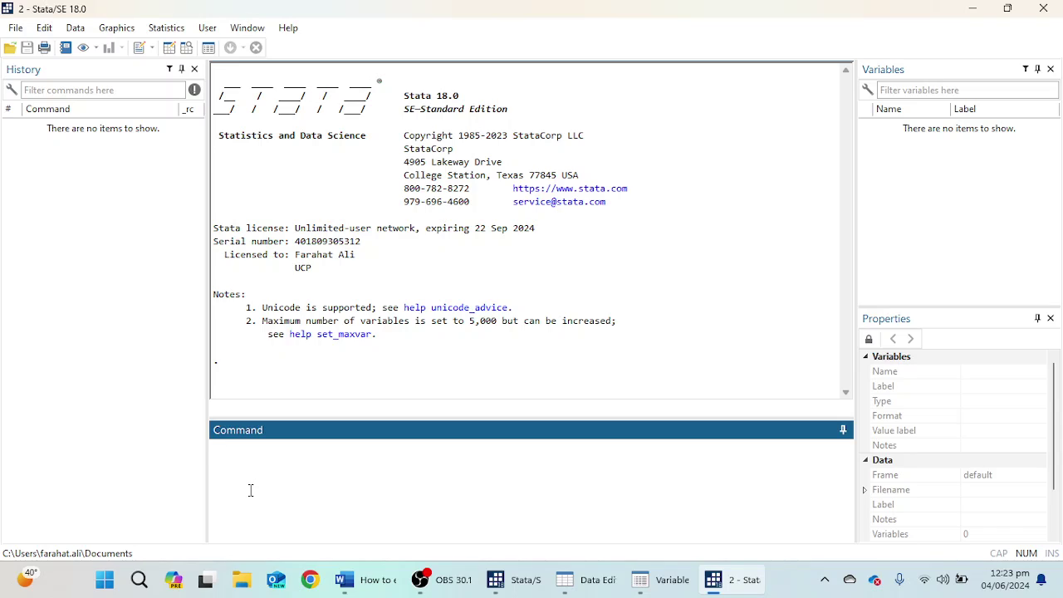
# Create empty variables id, gender and trust with generate commands set to missing
pyautogui.write('generate')
pyautogui.write('id=.')
pyautogui.press('Return')
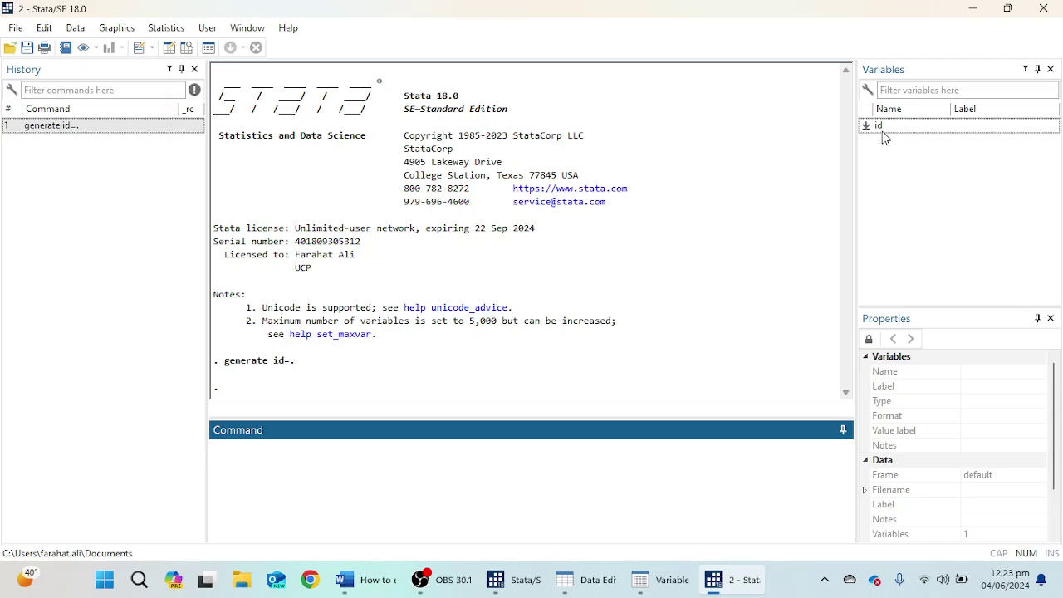
pyautogui.write('gender')
pyautogui.press('BackSpace')
pyautogui.press('BackSpace')
pyautogui.press('BackSpace')
pyautogui.write('gender=.')
pyautogui.press('Return')
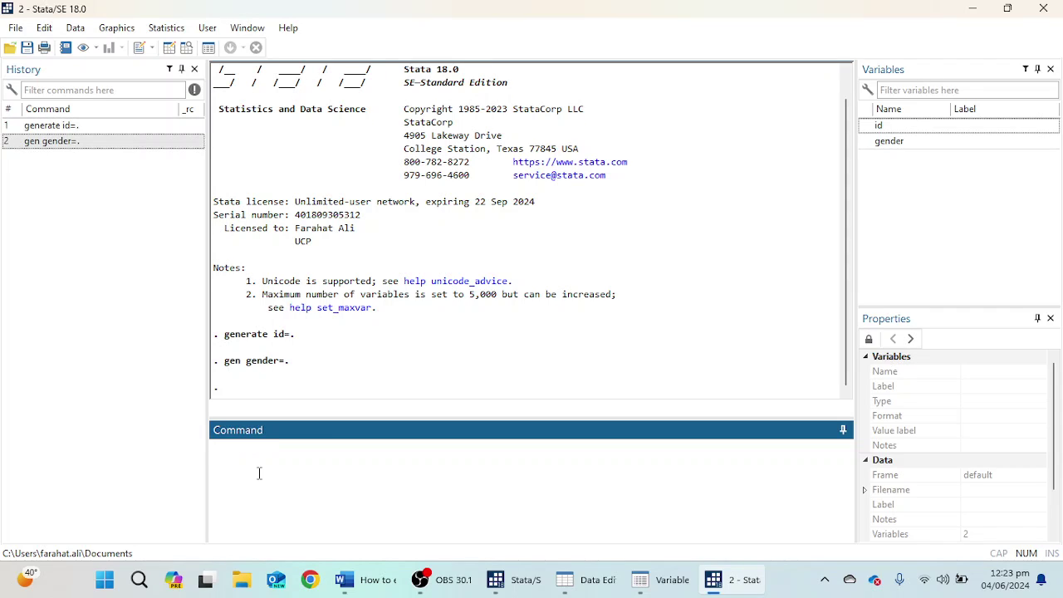
pyautogui.write('trust')
pyautogui.press('BackSpace')
pyautogui.press('BackSpace')
pyautogui.press('BackSpace')
pyautogui.press('BackSpace')
pyautogui.press('BackSpace')
pyautogui.write('gen trust=')
pyautogui.press('Num_Lock')
pyautogui.write('.')
pyautogui.press('Return')
# Create empty variables education and pol_comm, retrying after the invalid 'pol comm' name fails
pyautogui.write('id')
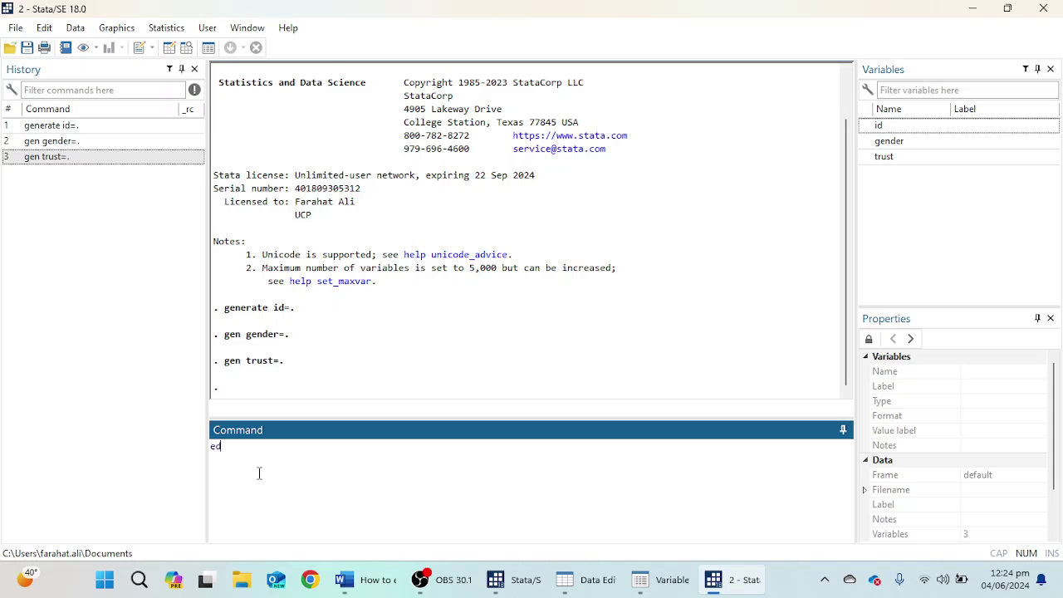
pyautogui.press('BackSpace')
pyautogui.press('BackSpace')
pyautogui.write('gen education')
pyautogui.press('Return')
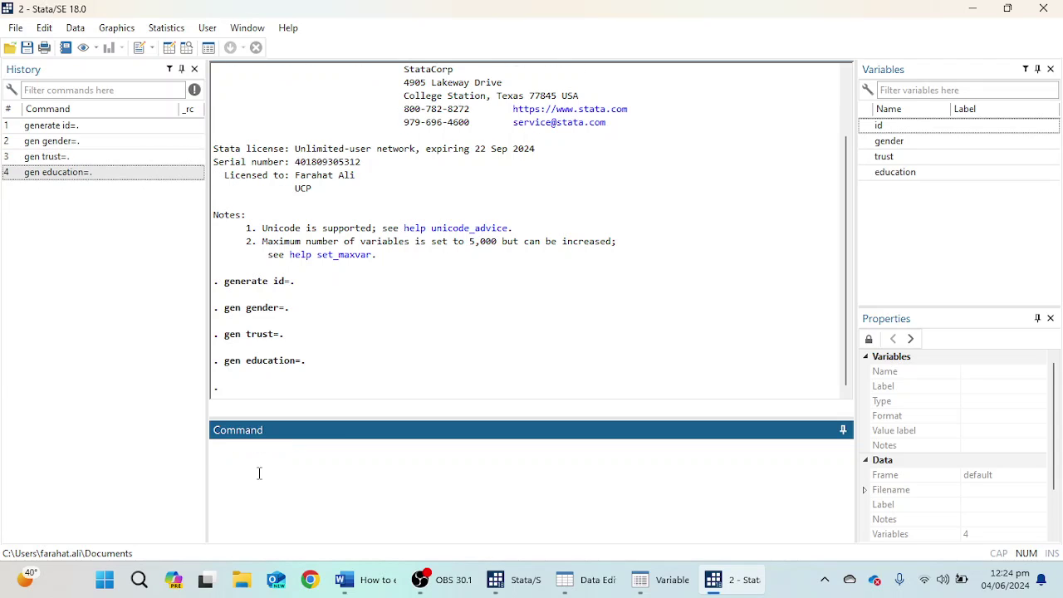
pyautogui.write('gen pol comm=.')
pyautogui.press('Return')
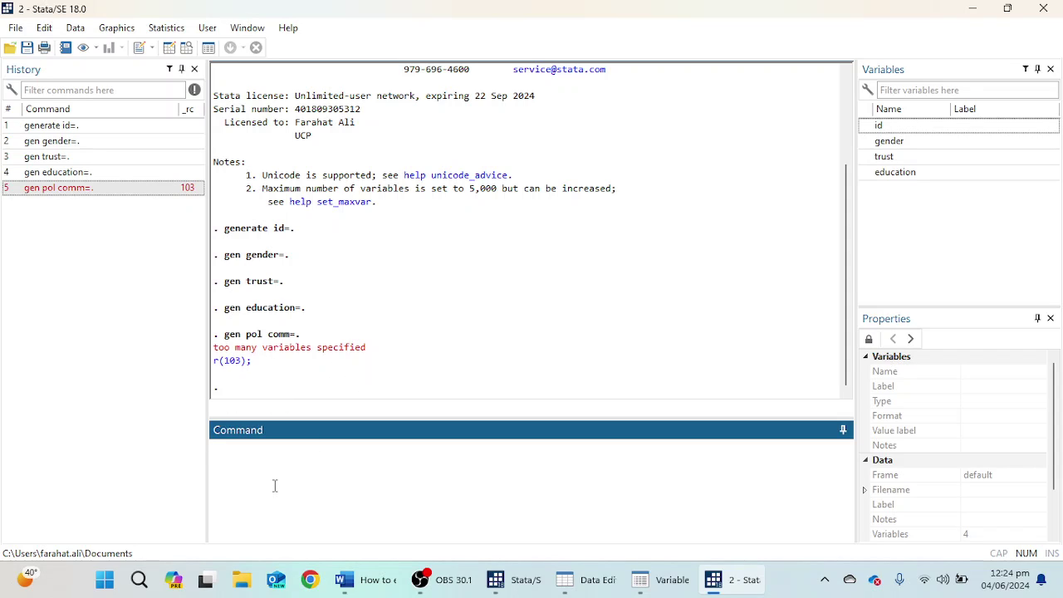
pyautogui.write('gen pol')
pyautogui.write('i')
pyautogui.write('comm')
pyautogui.write('=.')
pyautogui.press('Return')
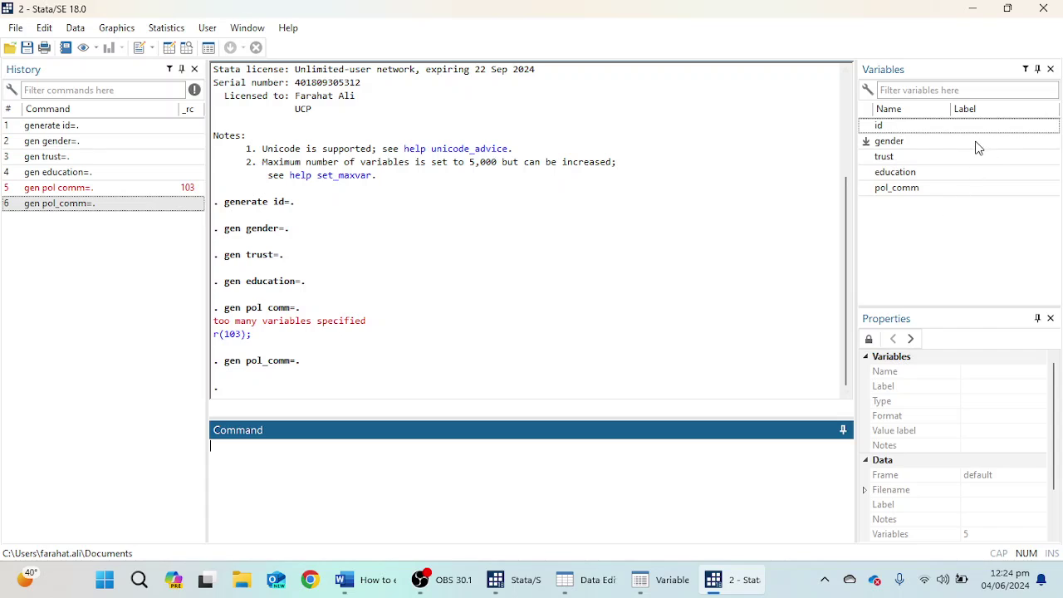
# Open the Variables Manager for the five new variables and confirm no value labels exist
pyautogui.click(209, 47)
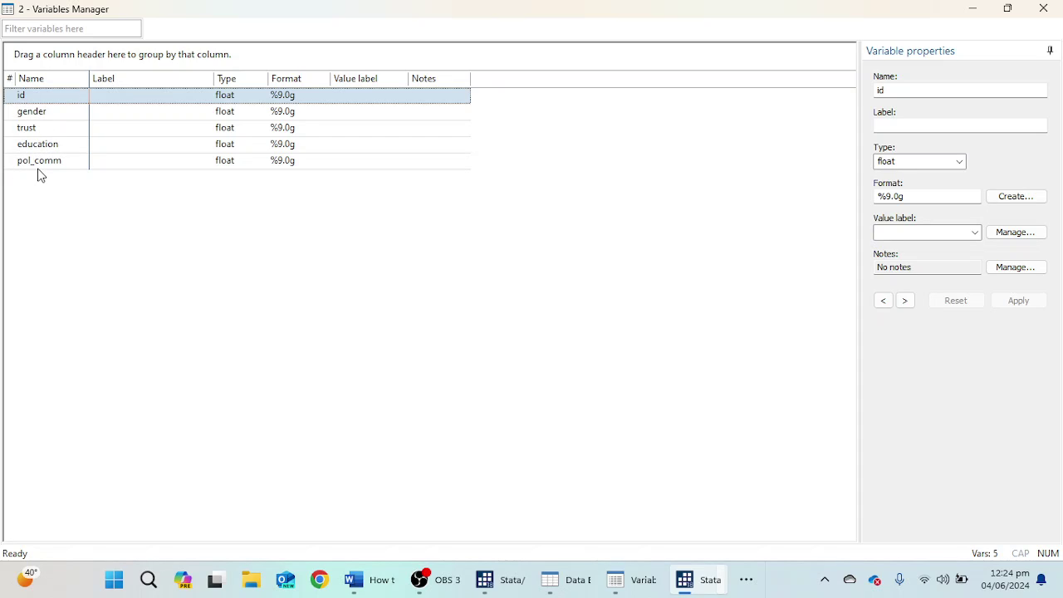
pyautogui.click(1013, 236)
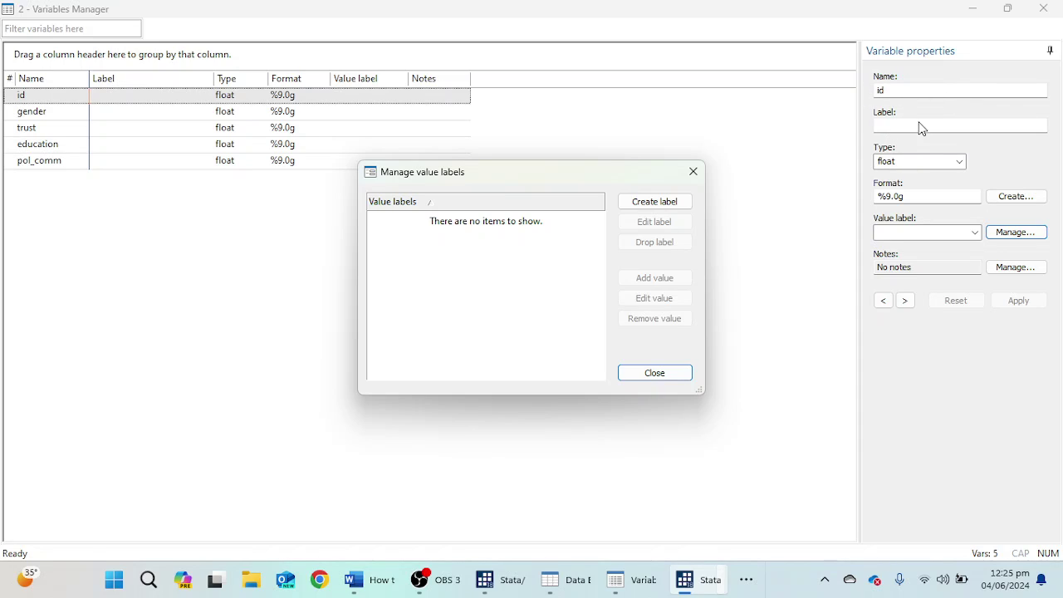
pyautogui.click(694, 172)
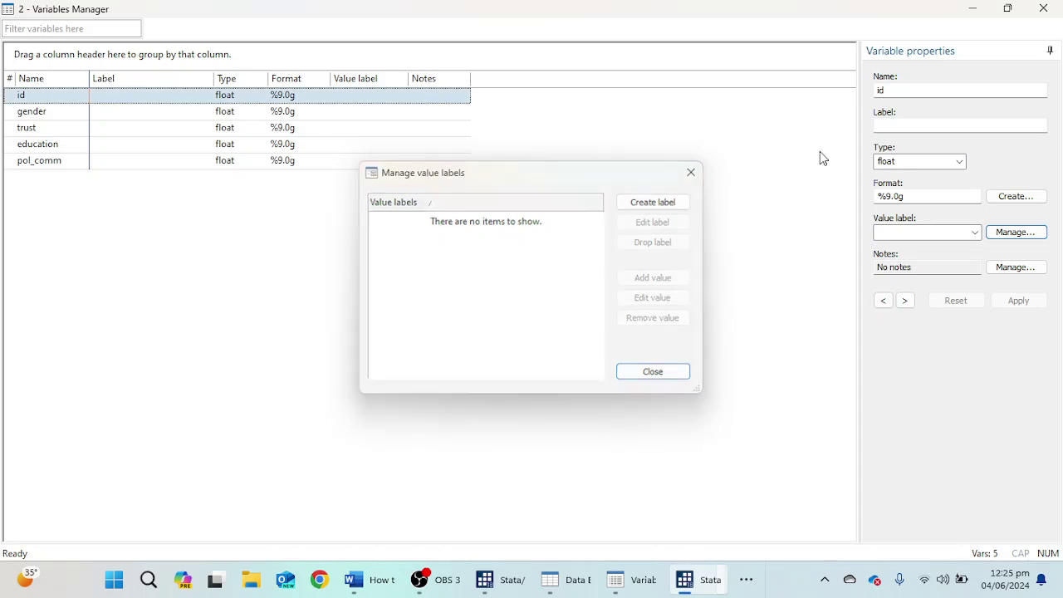
pyautogui.click(903, 123)
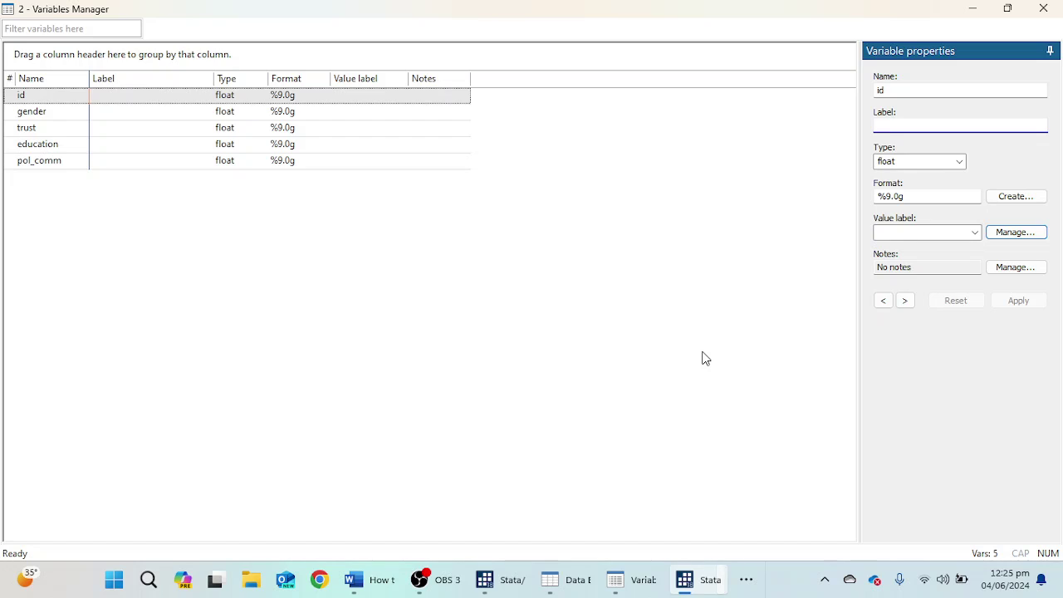
# Close the Stata Variables Manager so the Word data-entry notes stay in front
pyautogui.click(397, 583)
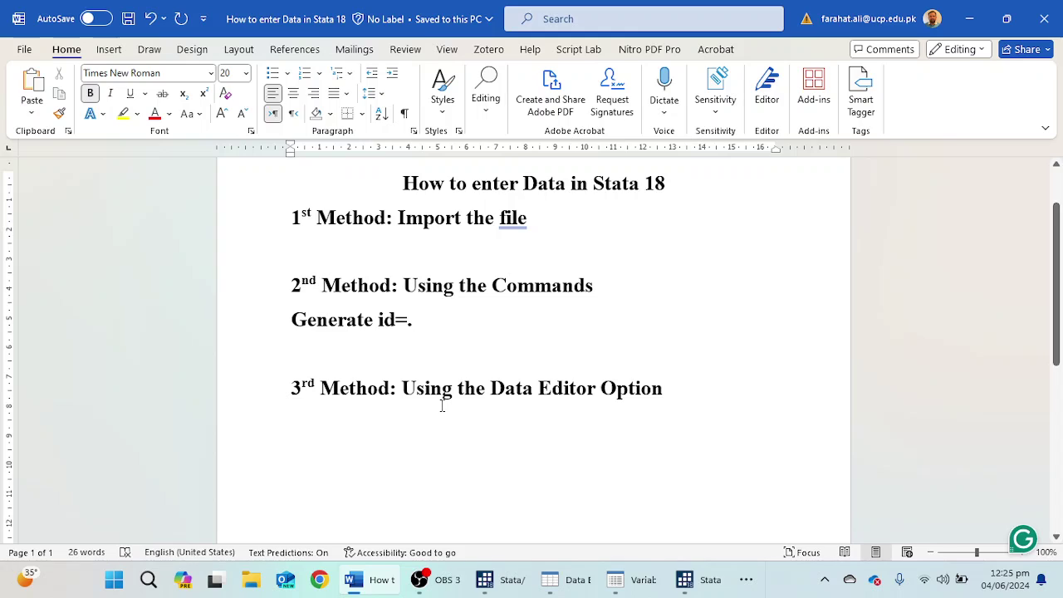
pyautogui.click(684, 579)
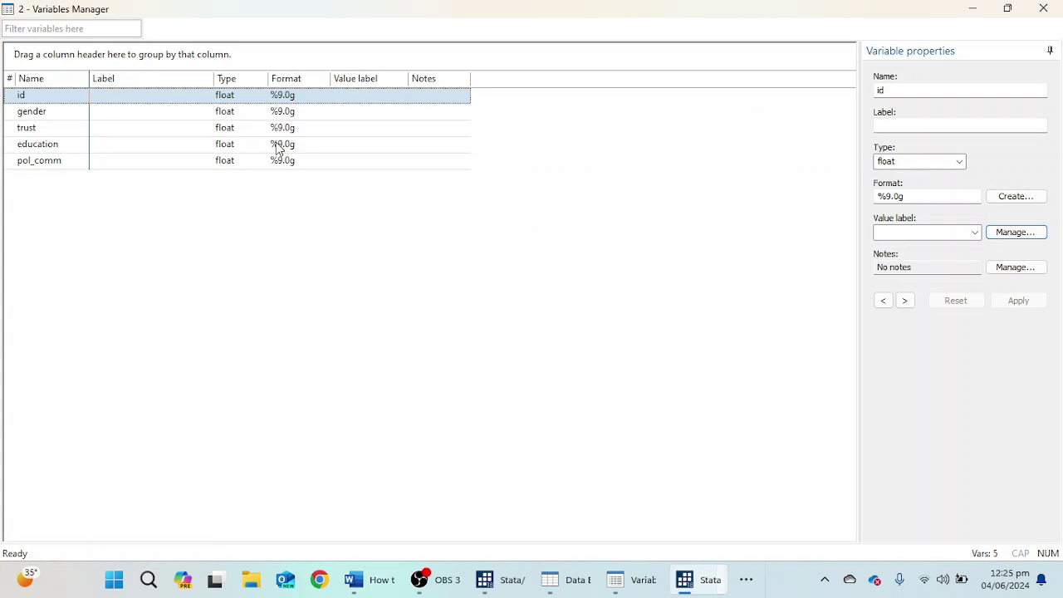
pyautogui.click(1044, 9)
pyautogui.rightClick(531, 573)
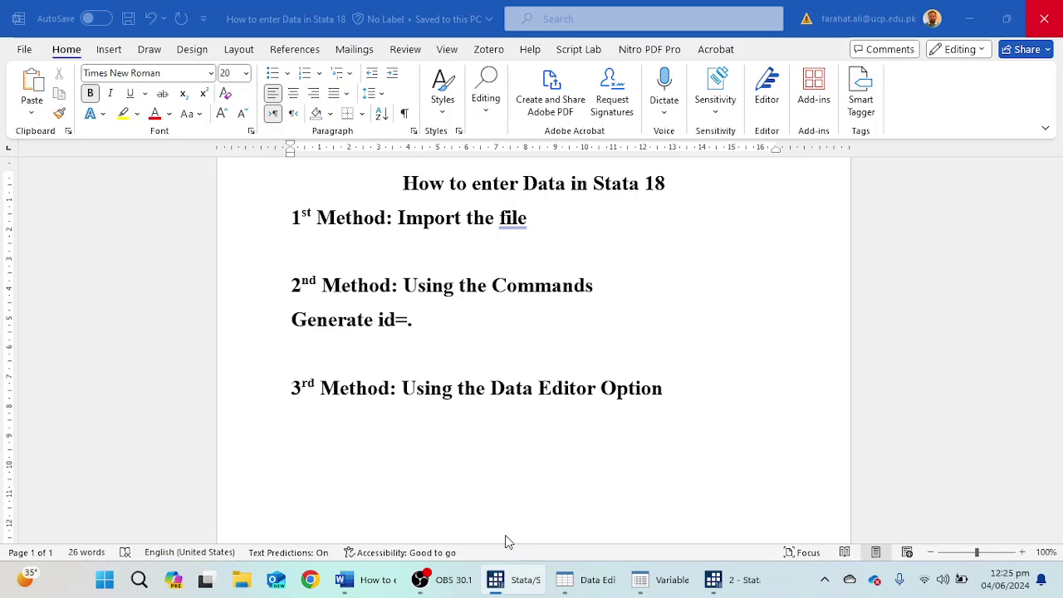
# Start a fresh Stata session and open its empty Data Editor
pyautogui.click(492, 308)
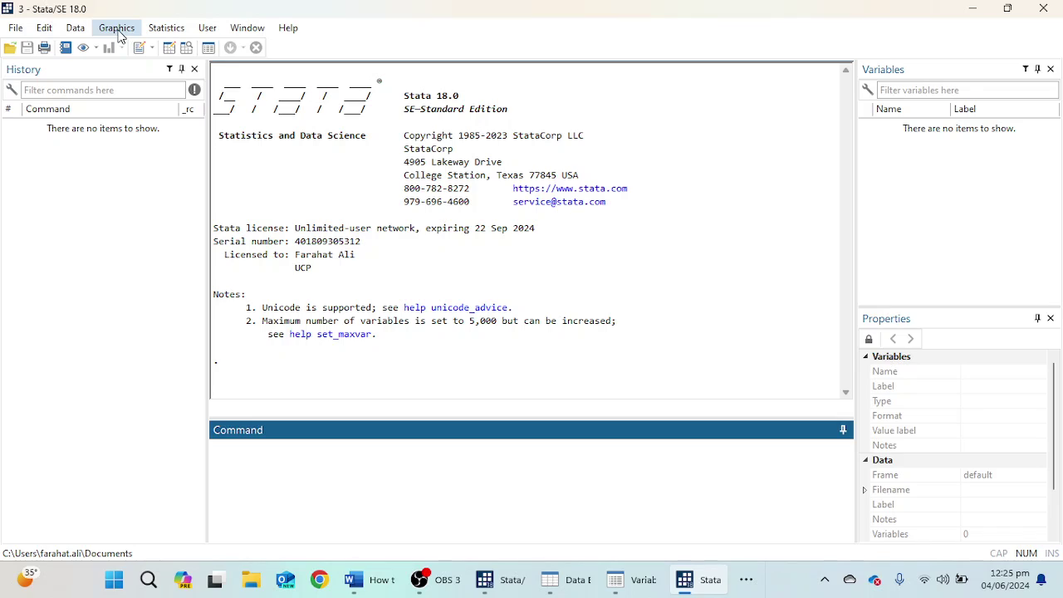
pyautogui.click(176, 50)
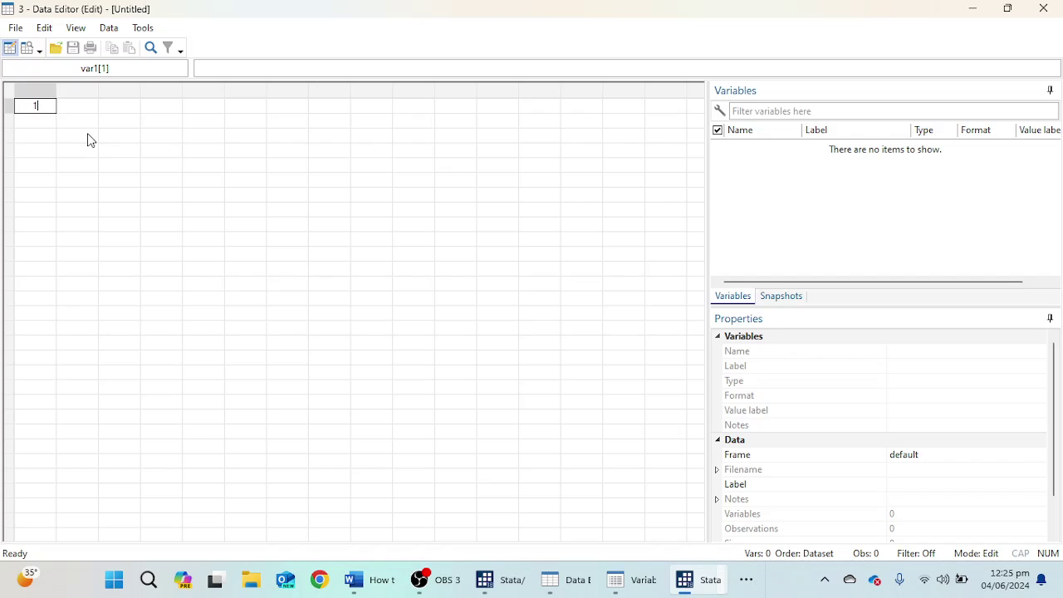
# Enter var1 down the first column as 1,1,1,1,2,2,2,2,2
pyautogui.press('Return')
pyautogui.write('1')
pyautogui.press('Return')
pyautogui.write('1')
pyautogui.press('Return')
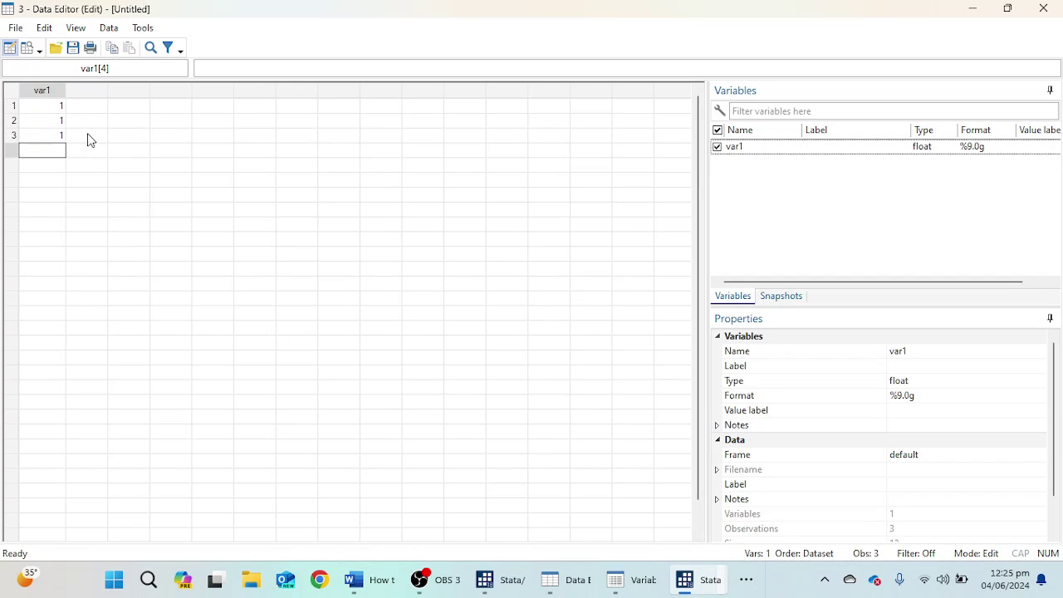
pyautogui.write('1')
pyautogui.press('Return')
pyautogui.write('2')
pyautogui.press('Return')
pyautogui.write('2')
pyautogui.press('Return')
pyautogui.write('2')
pyautogui.press('Return')
pyautogui.write('2')
pyautogui.press('Return')
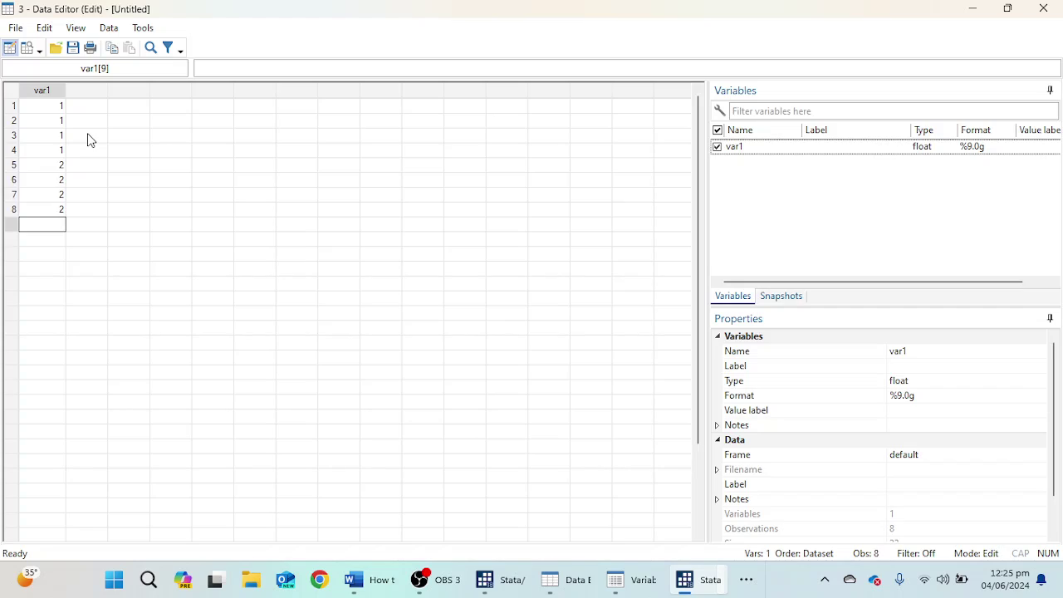
# Enter var2 down the second column as 1,2,3,1,2,3,3,3,3
pyautogui.write('2')
pyautogui.press('Return')
pyautogui.click(93, 106)
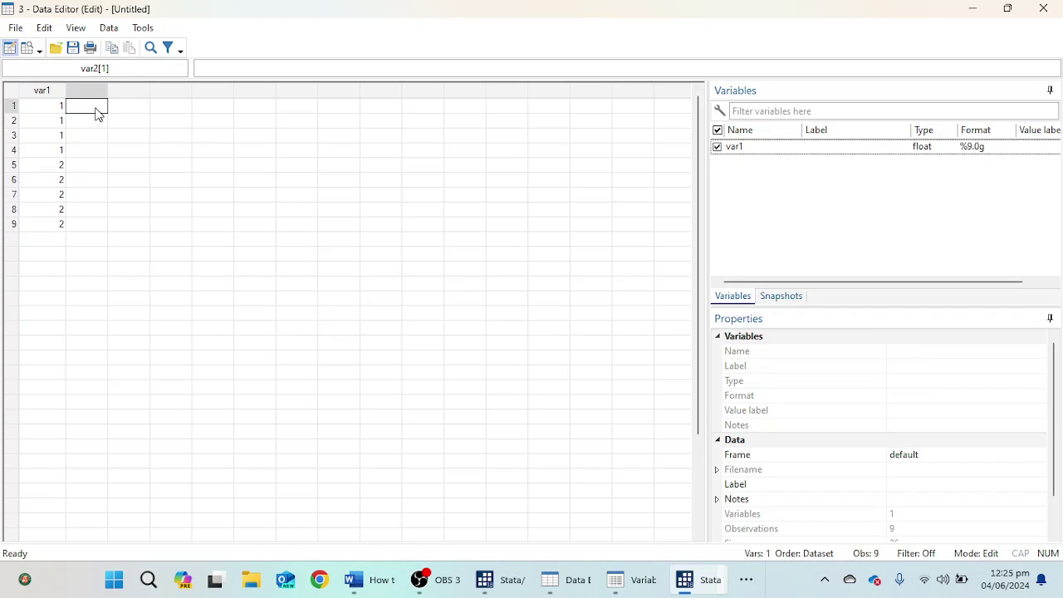
pyautogui.write('1')
pyautogui.press('Return')
pyautogui.write('2')
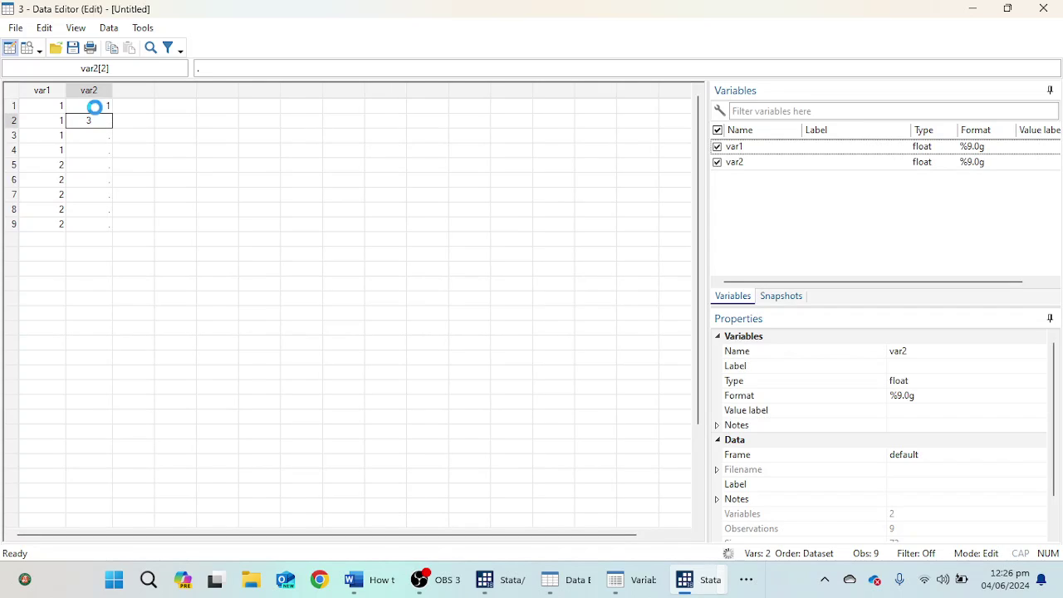
pyautogui.press('Return')
pyautogui.press('Up')
pyautogui.press('Down')
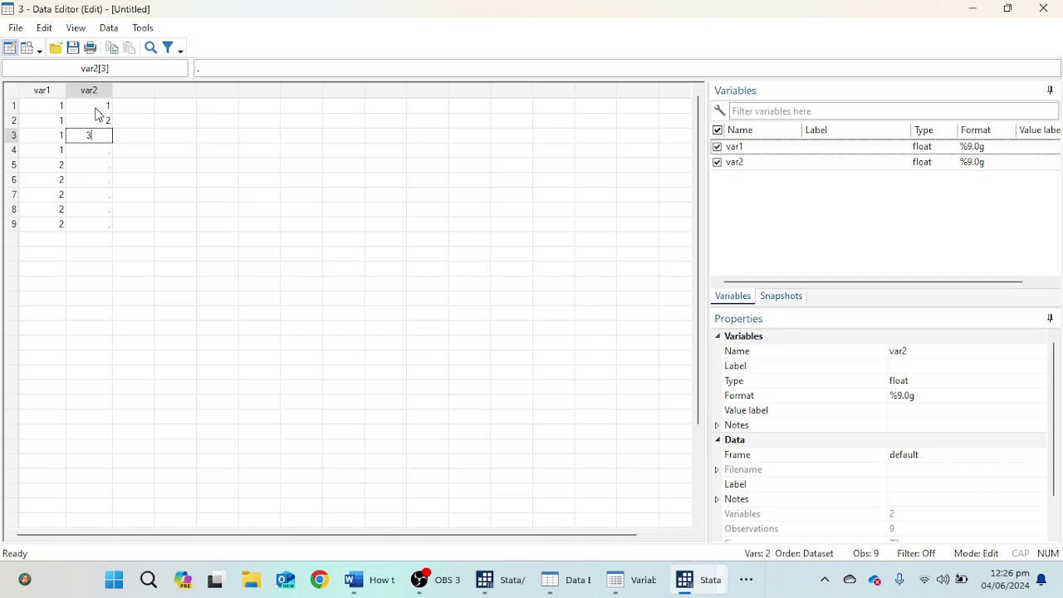
pyautogui.write('3')
pyautogui.press('Return')
pyautogui.write('1')
pyautogui.press('Return')
pyautogui.write('2')
pyautogui.press('Return')
pyautogui.write('3')
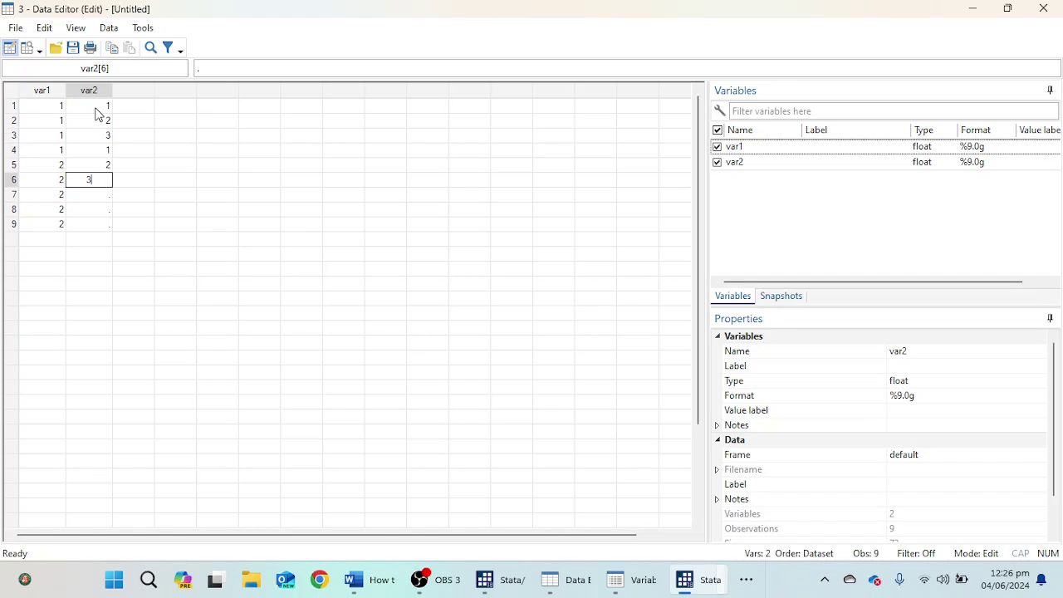
pyautogui.press('Return')
pyautogui.write('3')
pyautogui.press('Return')
pyautogui.write('3')
pyautogui.press('Return')
pyautogui.write('3')
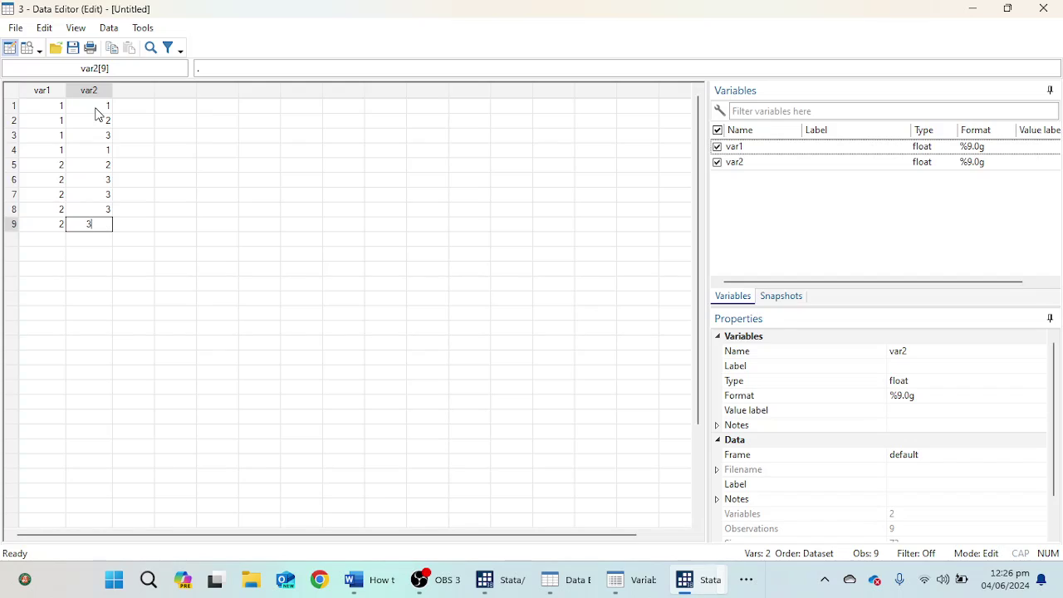
pyautogui.press('Return')
pyautogui.press('Return')
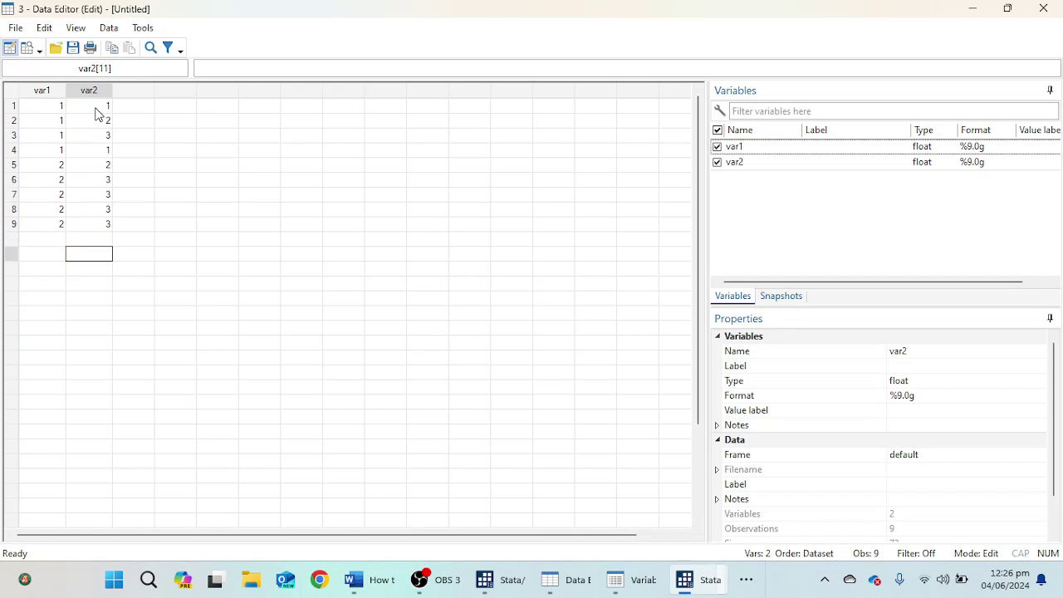
pyautogui.click(140, 108)
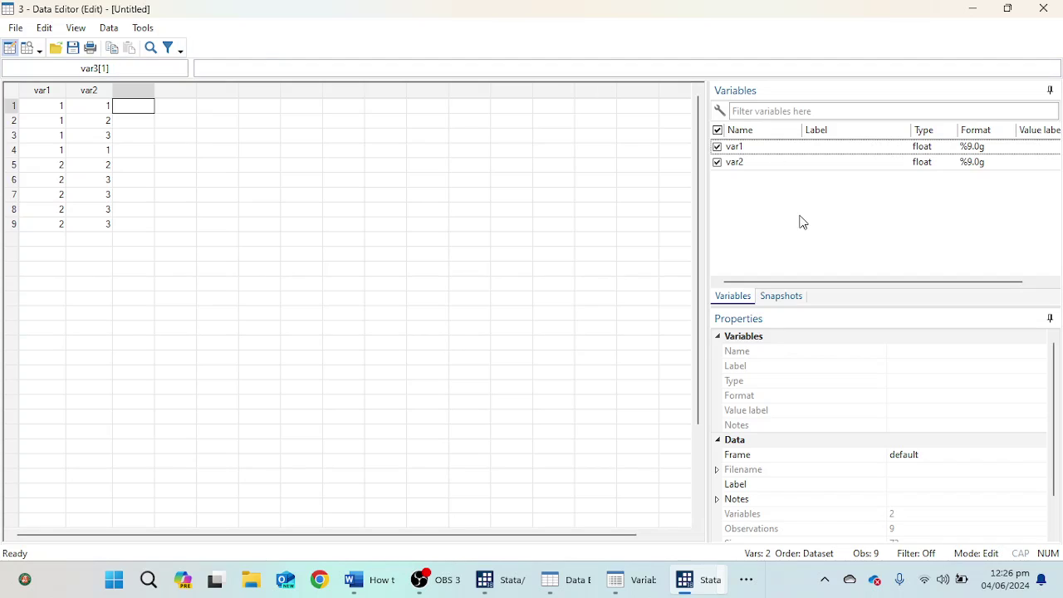
pyautogui.click(635, 584)
pyautogui.click(639, 583)
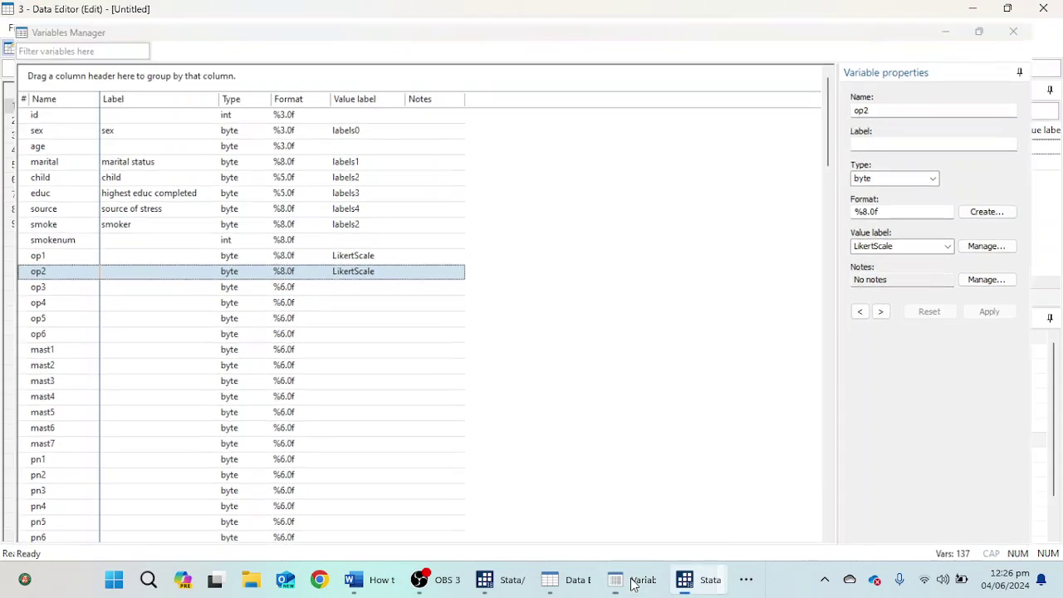
# Close the Variables Manager, then exit the third and second Stata sessions without saving
pyautogui.click(500, 579)
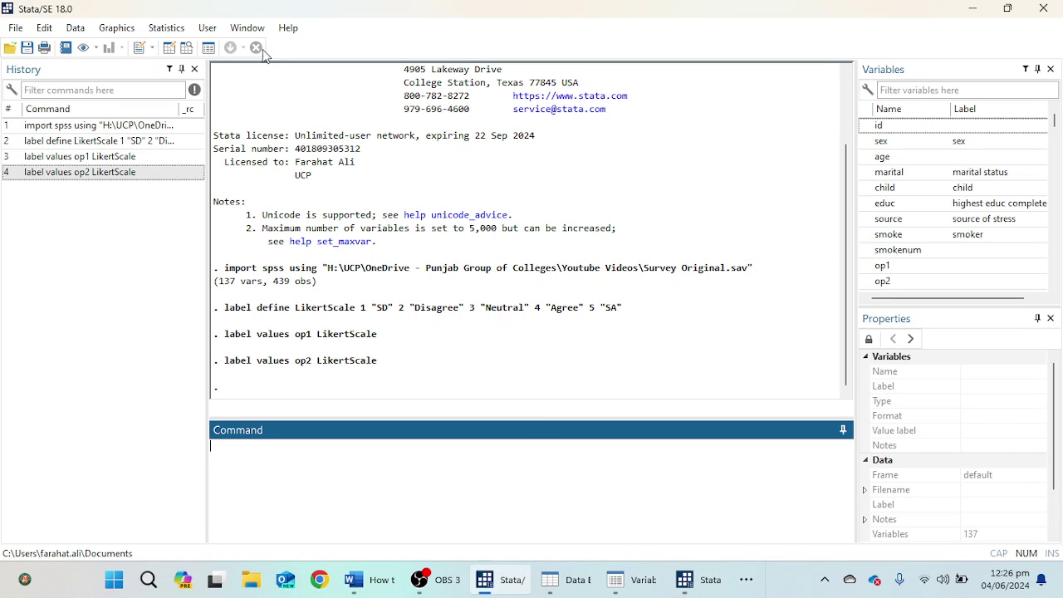
pyautogui.click(209, 48)
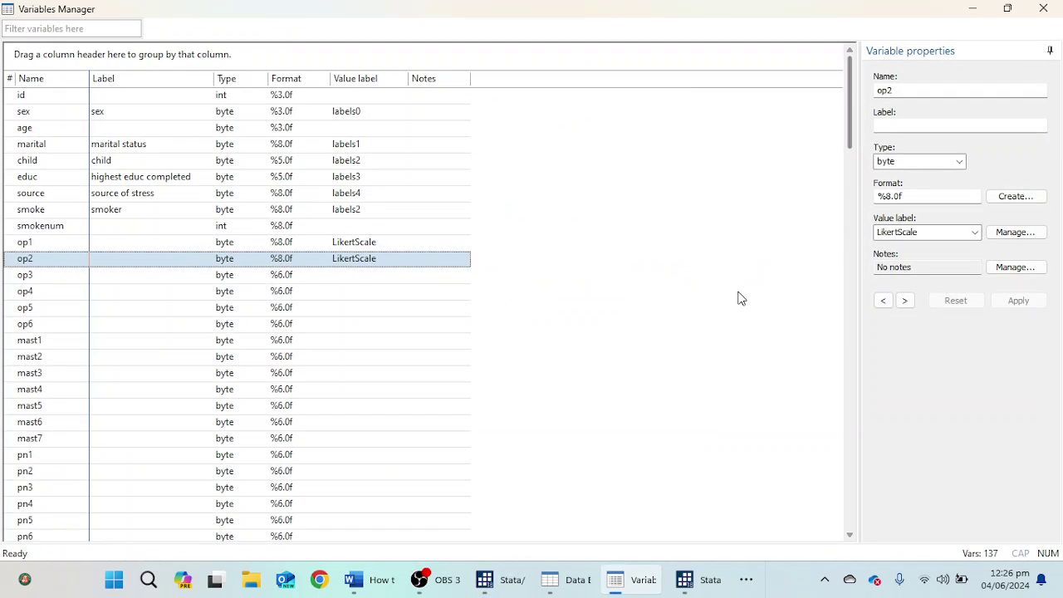
pyautogui.click(1042, 8)
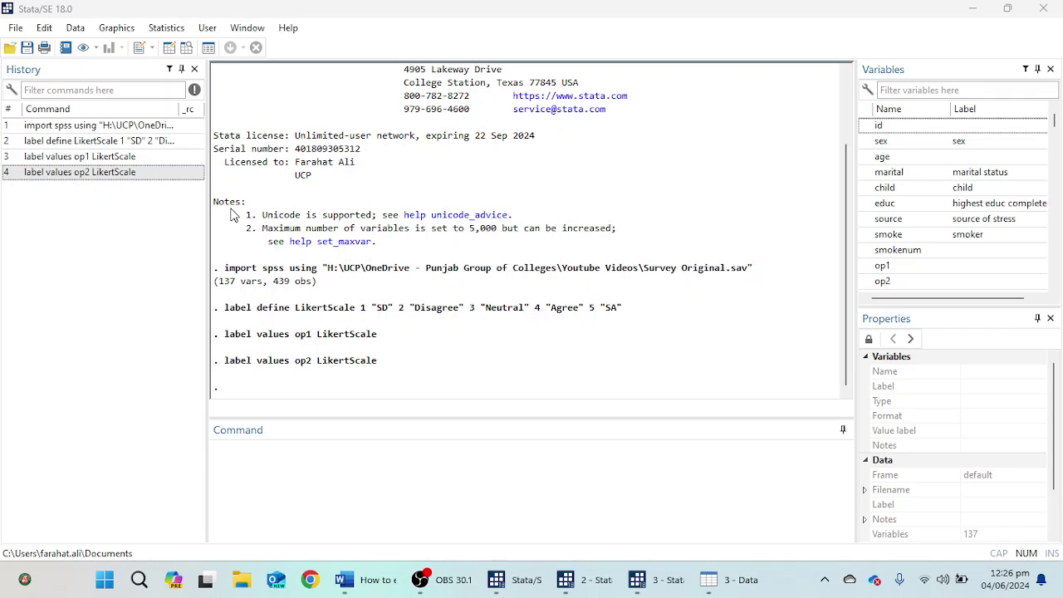
pyautogui.click(637, 579)
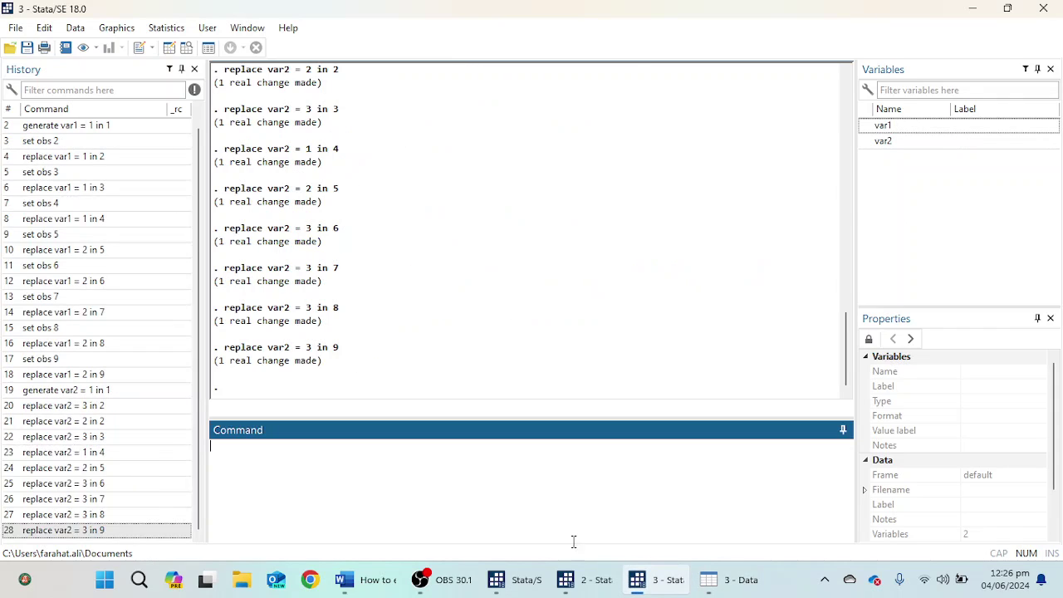
pyautogui.click(1042, 9)
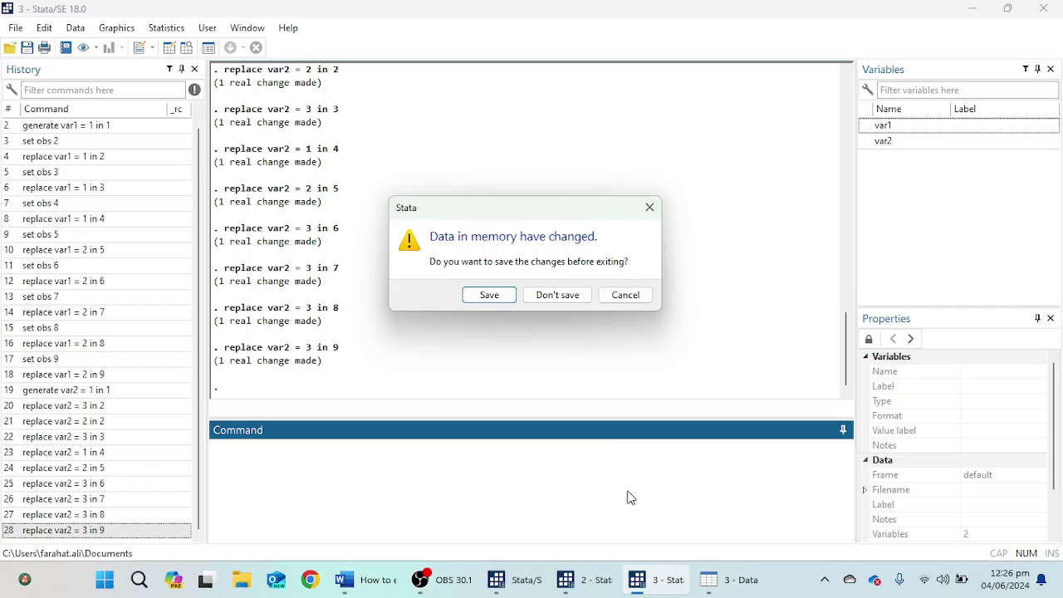
pyautogui.click(570, 297)
pyautogui.click(714, 579)
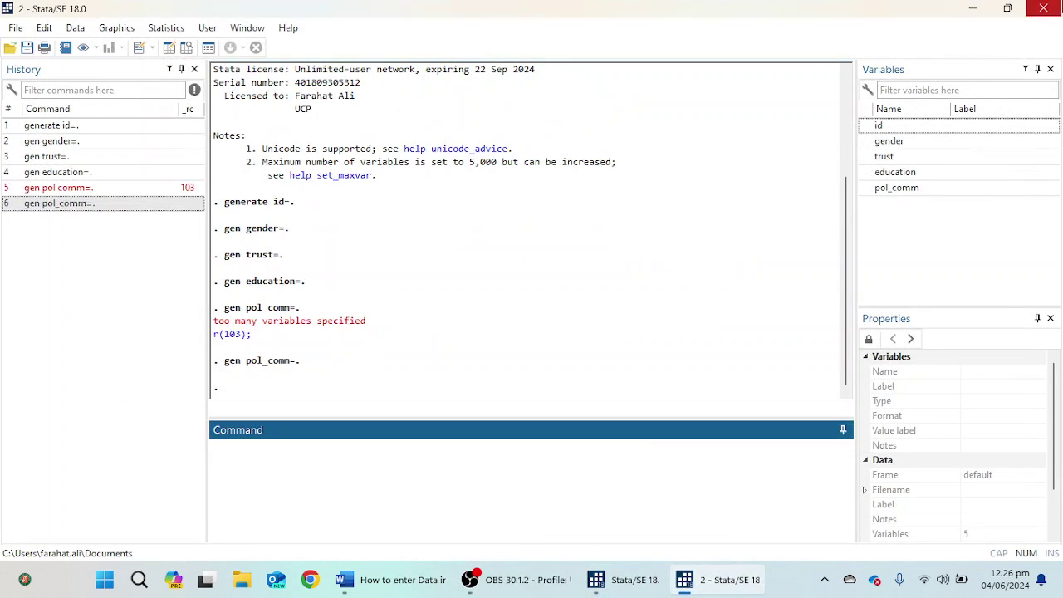
pyautogui.click(1043, 9)
pyautogui.click(554, 293)
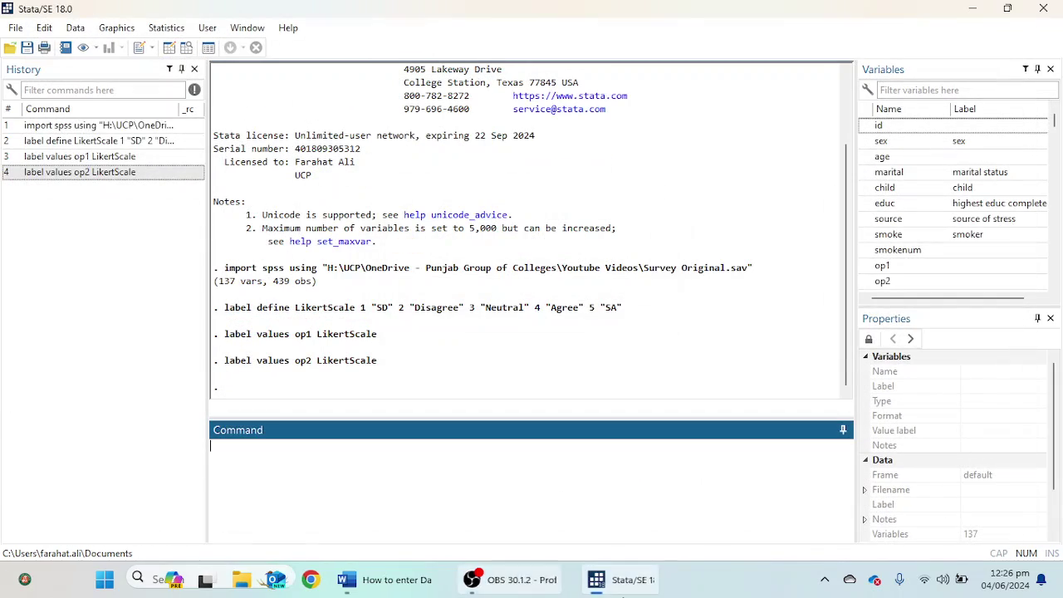
# Launch a new empty StataSE 18 (64-bit) instance from the taskbar
pyautogui.click(743, 585)
pyautogui.click(740, 579)
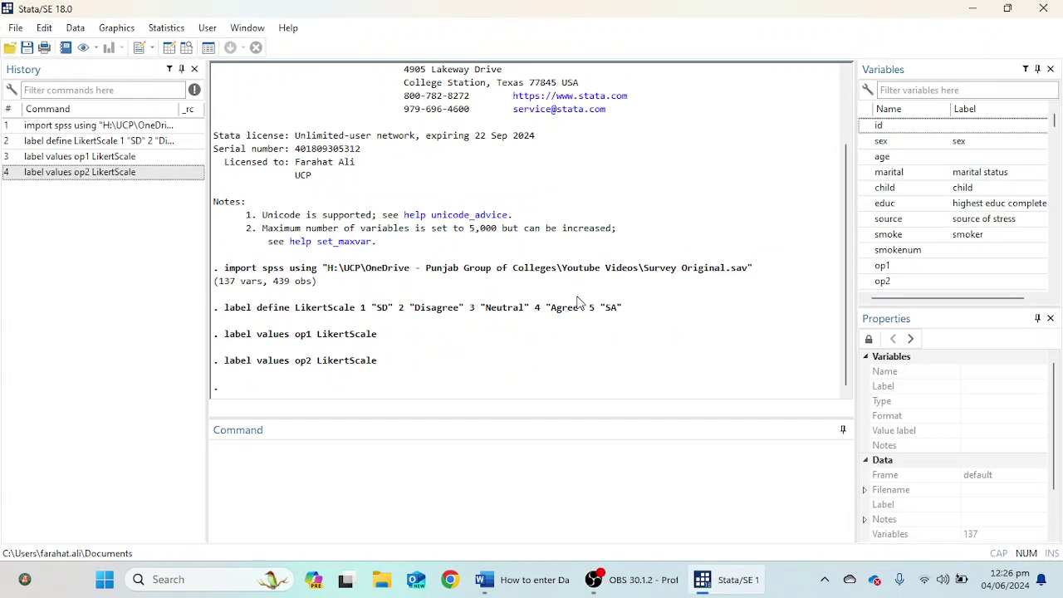
pyautogui.click(44, 28)
pyautogui.click(16, 29)
pyautogui.click(16, 30)
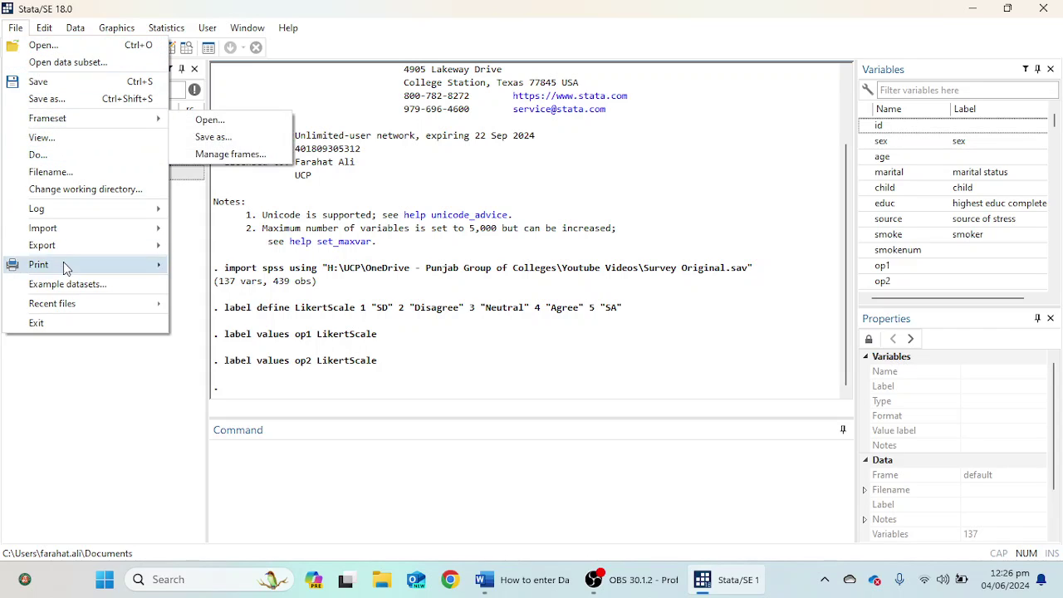
pyautogui.click(124, 474)
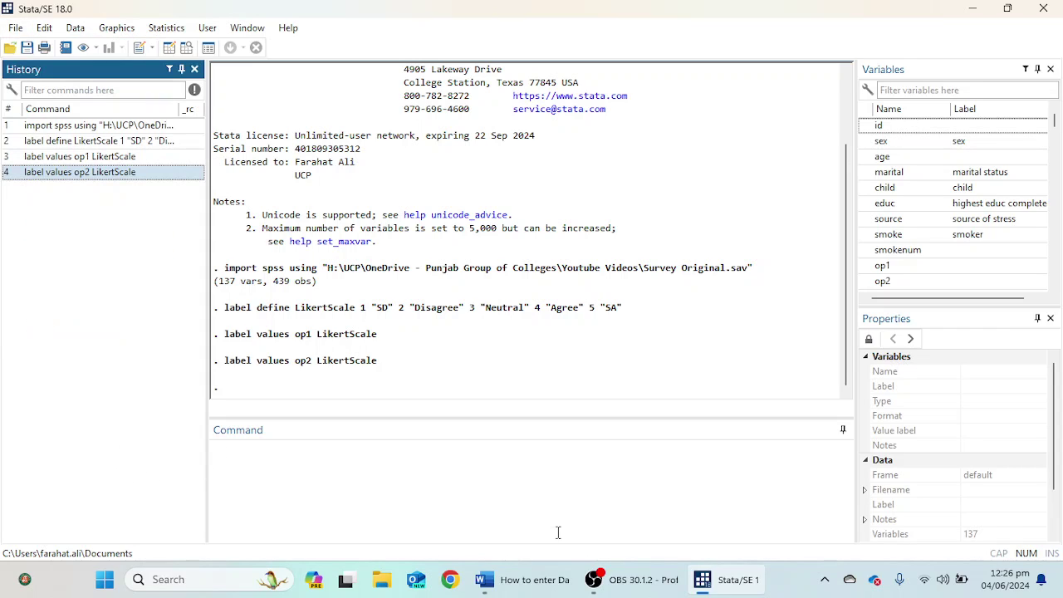
pyautogui.rightClick(721, 591)
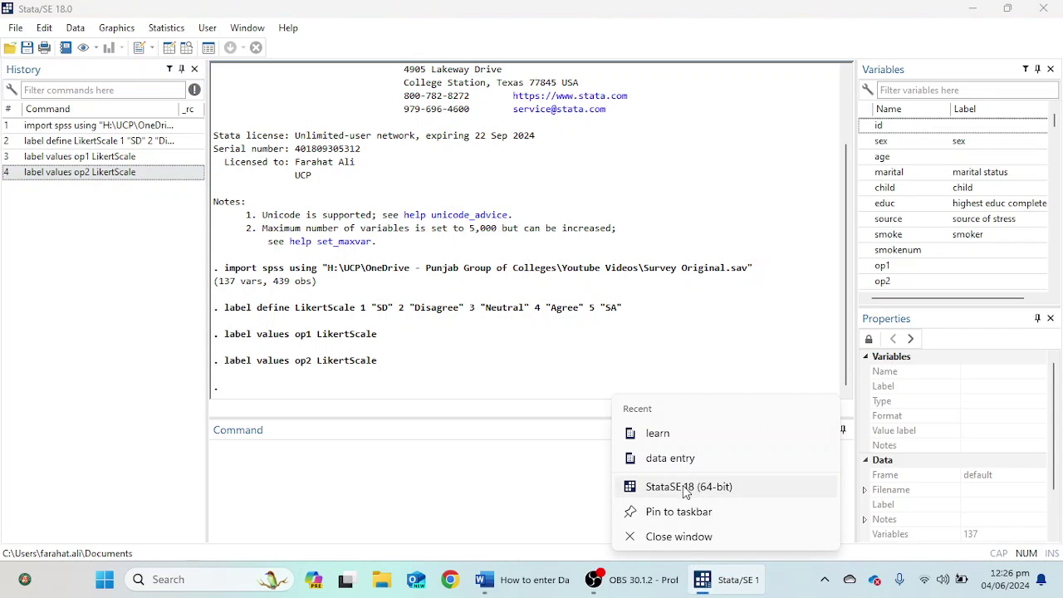
pyautogui.click(686, 492)
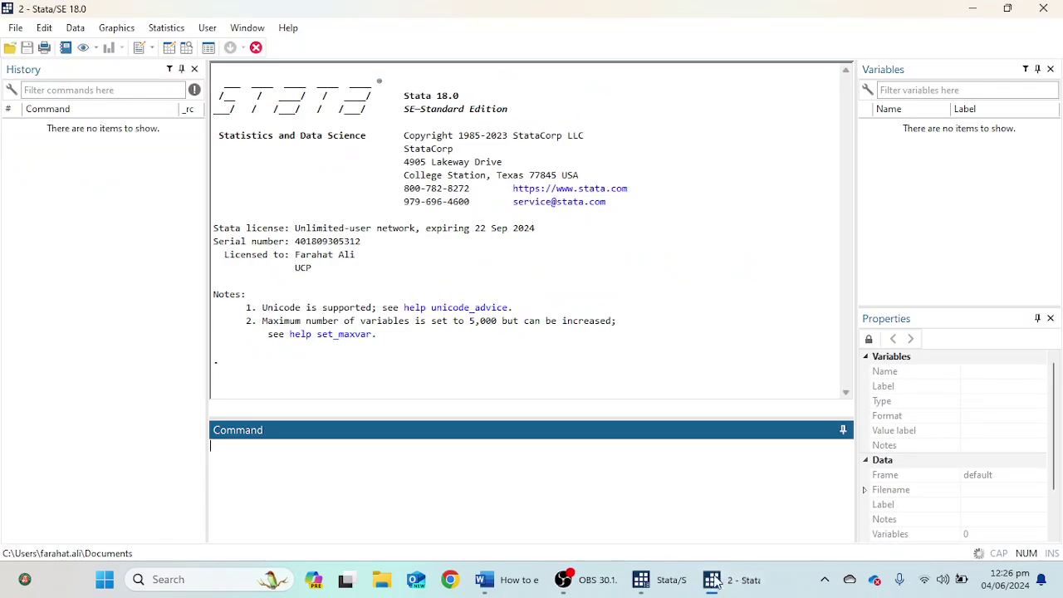
# Exit the original survey session without saving its data
pyautogui.click(665, 581)
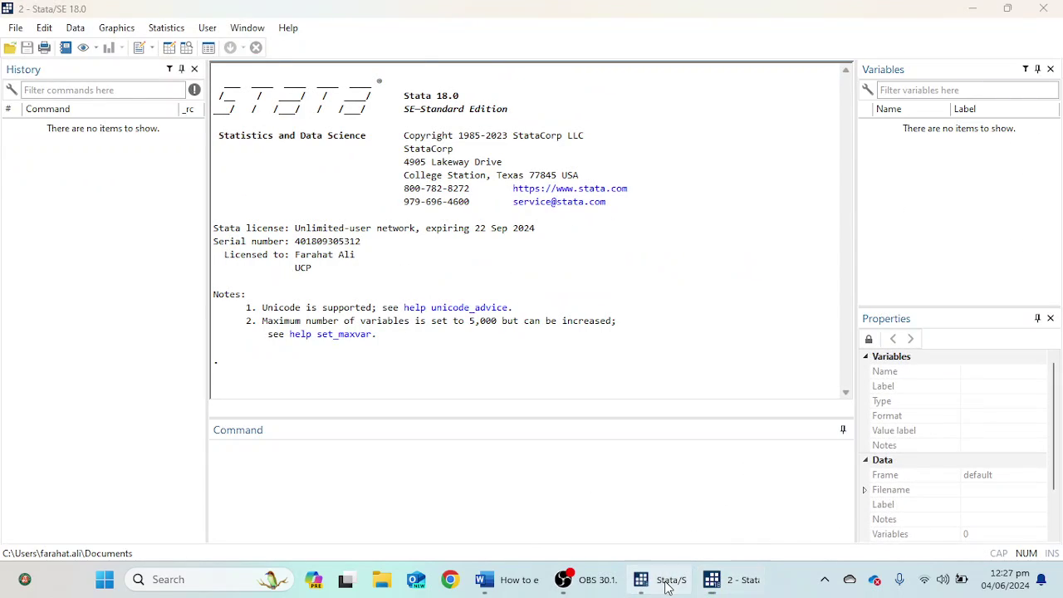
pyautogui.click(1043, 8)
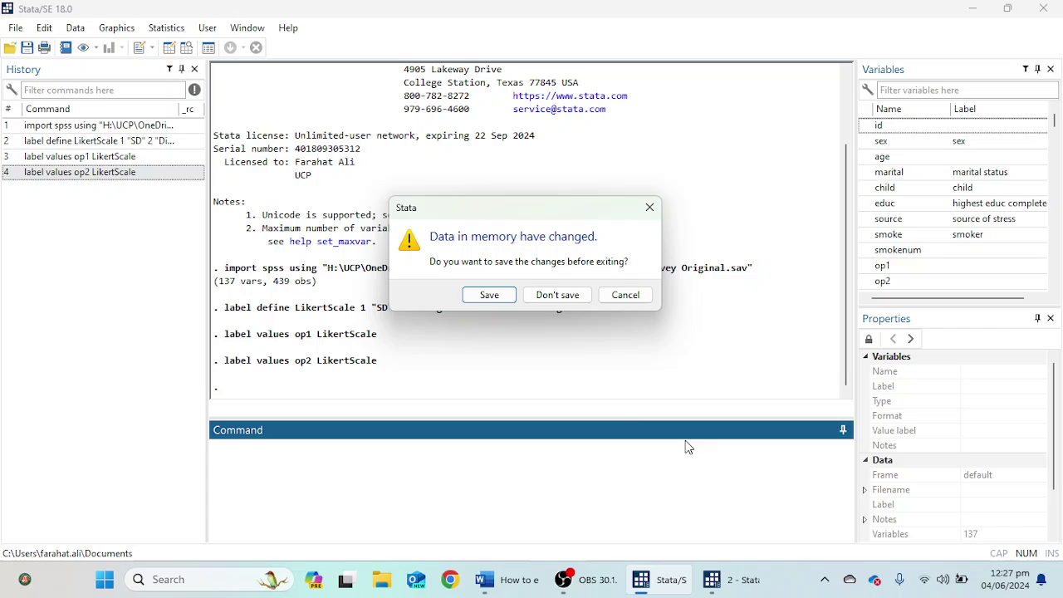
pyautogui.click(558, 294)
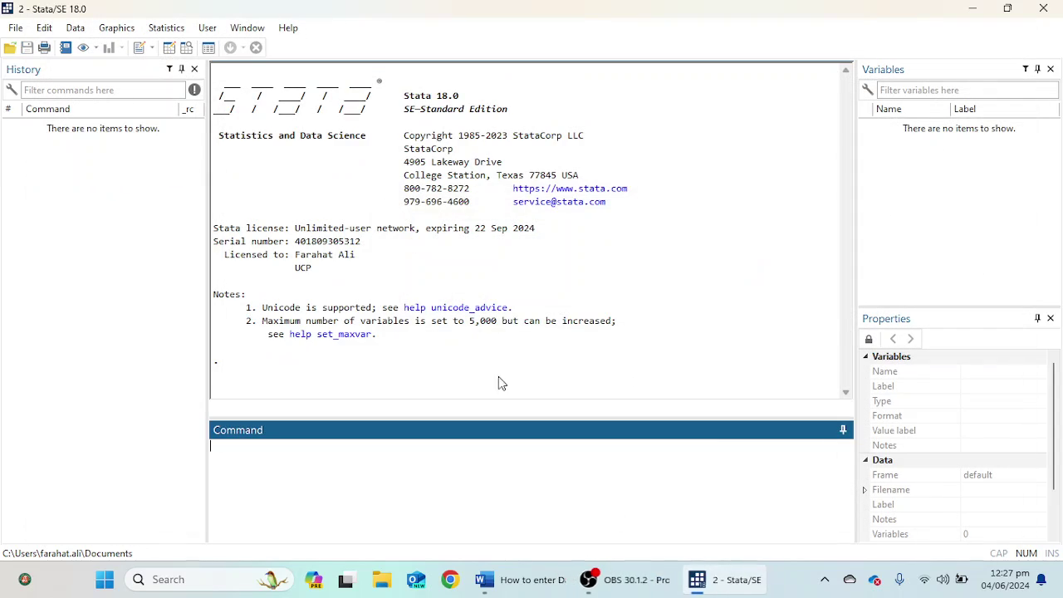
# In the Data Editor, enter var1 as 1,2,1,1,1,1,1,1
pyautogui.click(170, 48)
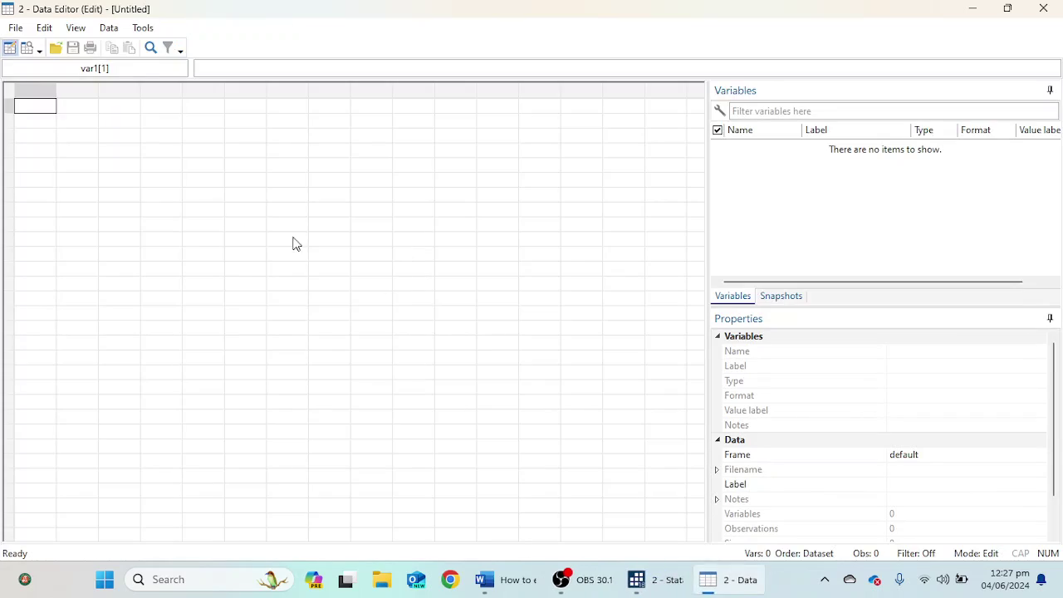
pyautogui.write('1 2 1 1 1 1 1')
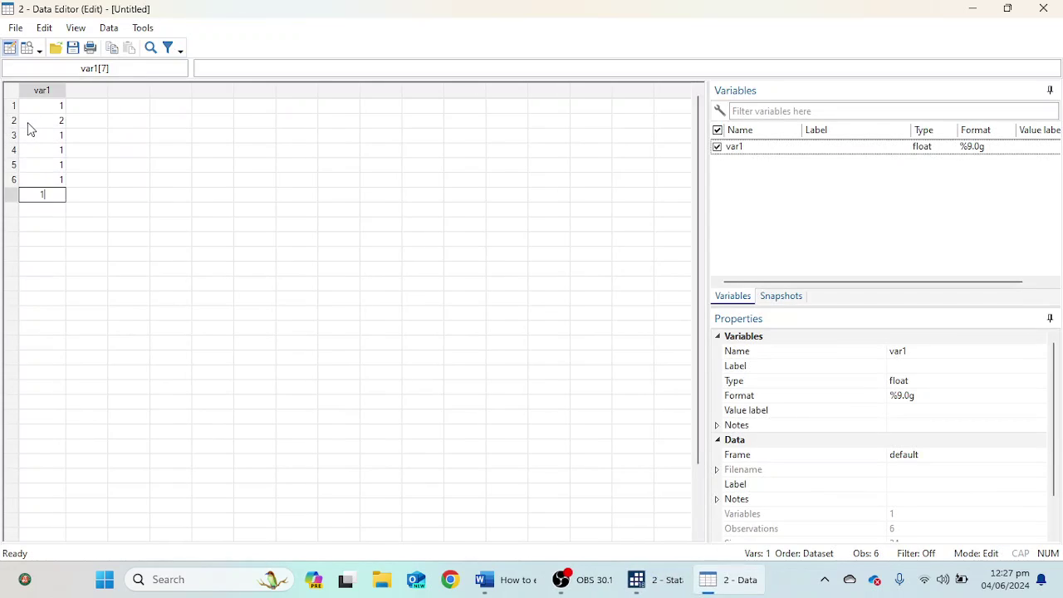
pyautogui.press('Return')
pyautogui.write('1')
pyautogui.press('Up')
# Fill var2 with 1s for all eight rows and return to the main Stata window
pyautogui.click(106, 109)
pyautogui.write('1 1 1 1 1 ')
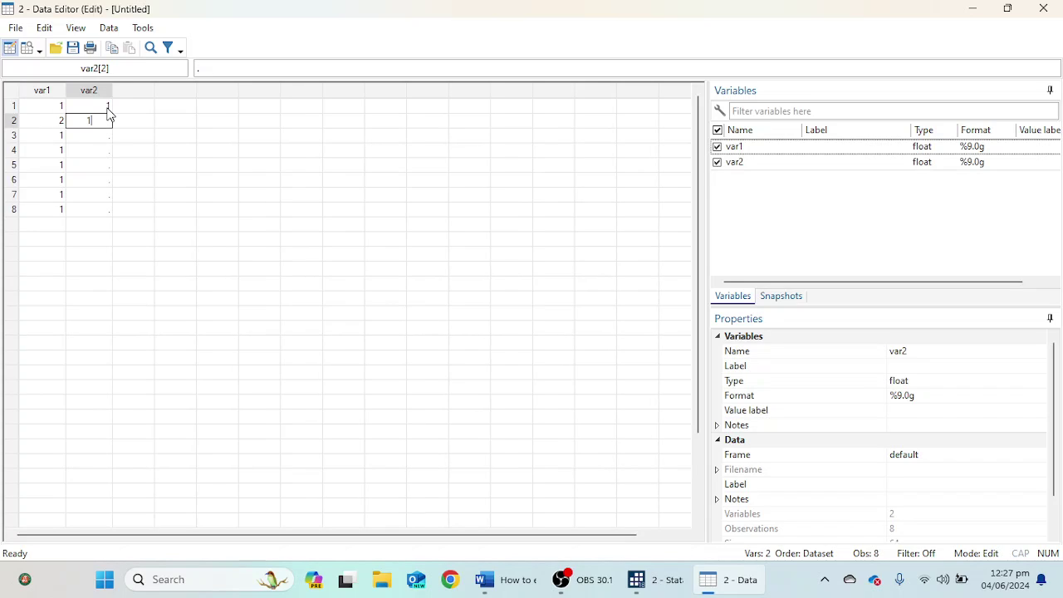
pyautogui.write('1')
pyautogui.press('Return')
pyautogui.write('1')
pyautogui.press('Return')
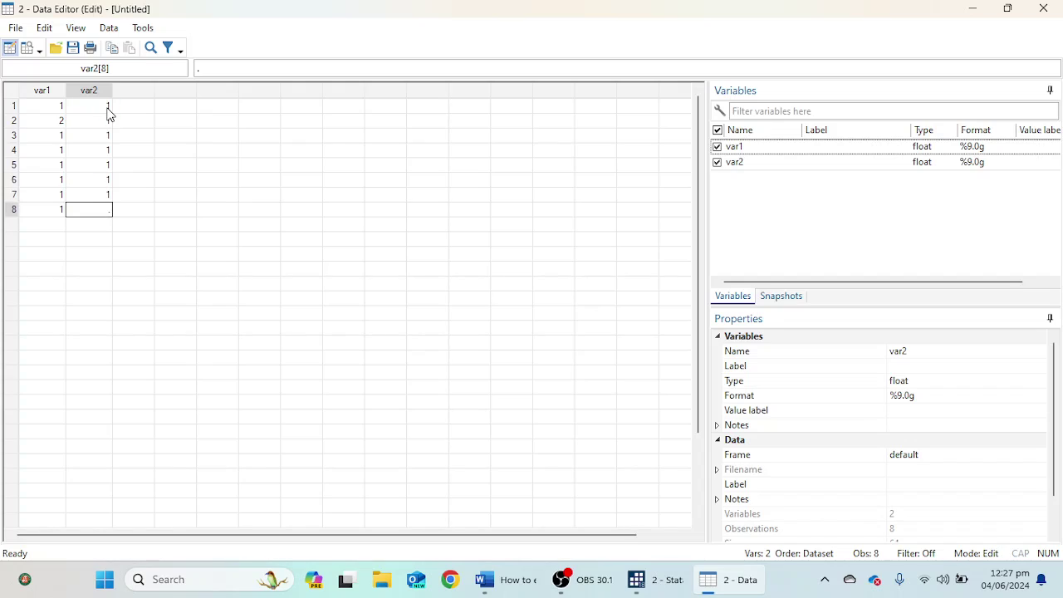
pyautogui.write('1')
pyautogui.press('Return')
pyautogui.click(221, 285)
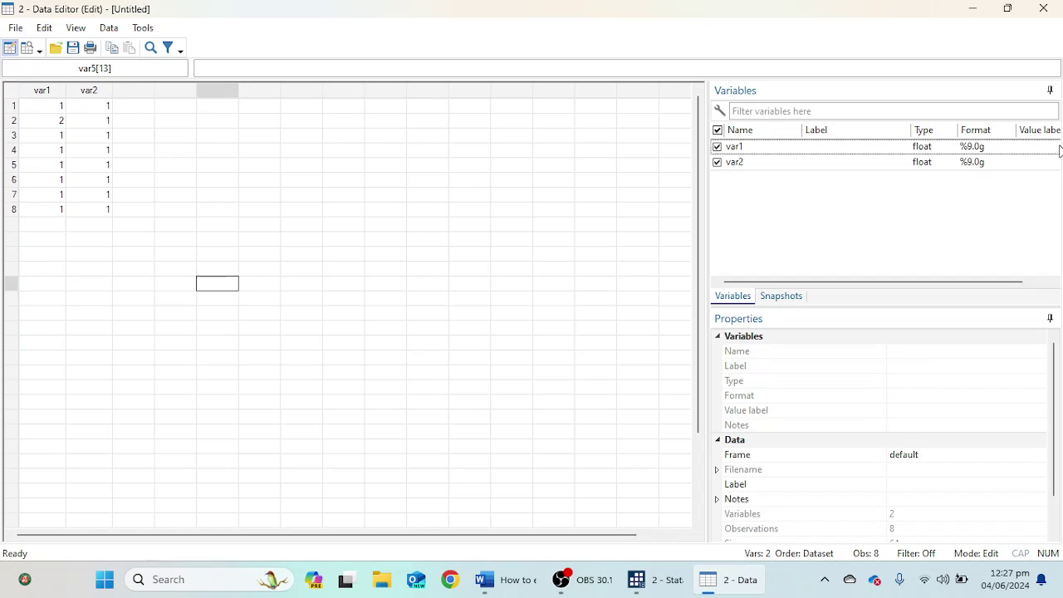
pyautogui.click(655, 578)
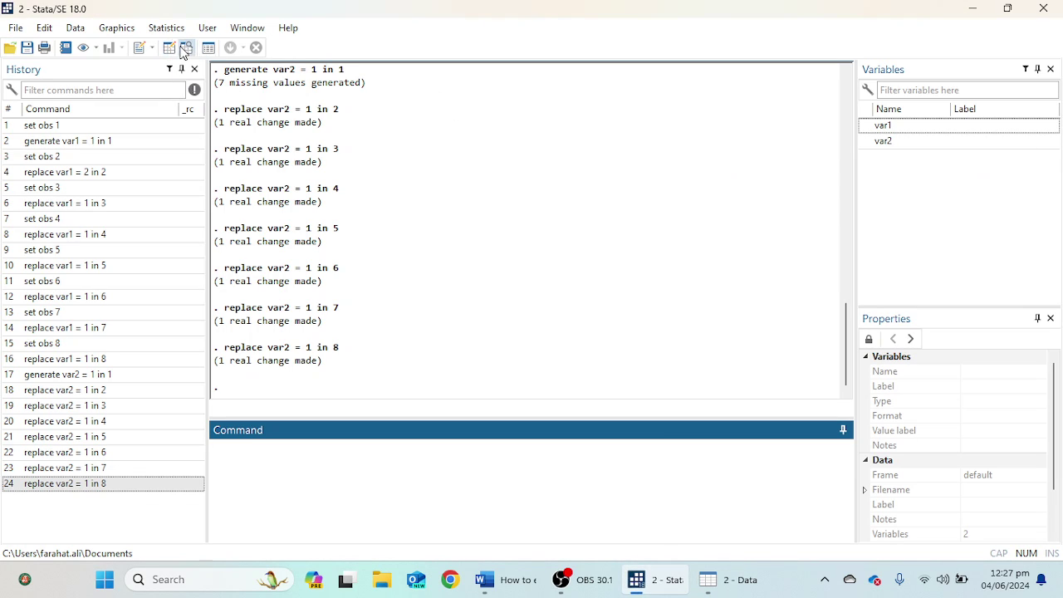
# In the Variables Manager, rename var1 to gender, apply it, and open Manage value labels
pyautogui.click(210, 48)
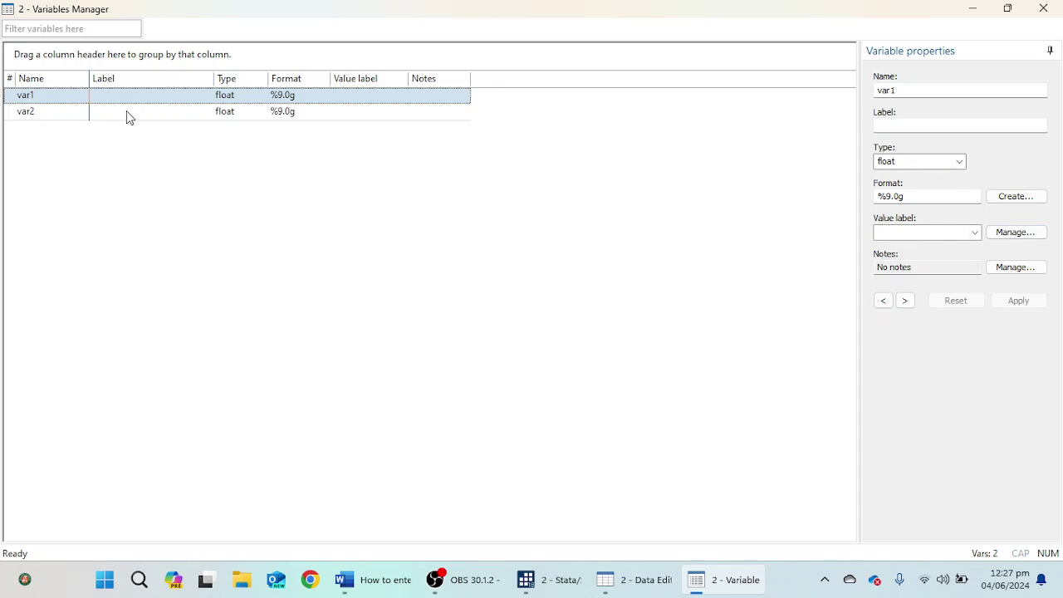
pyautogui.click(908, 90)
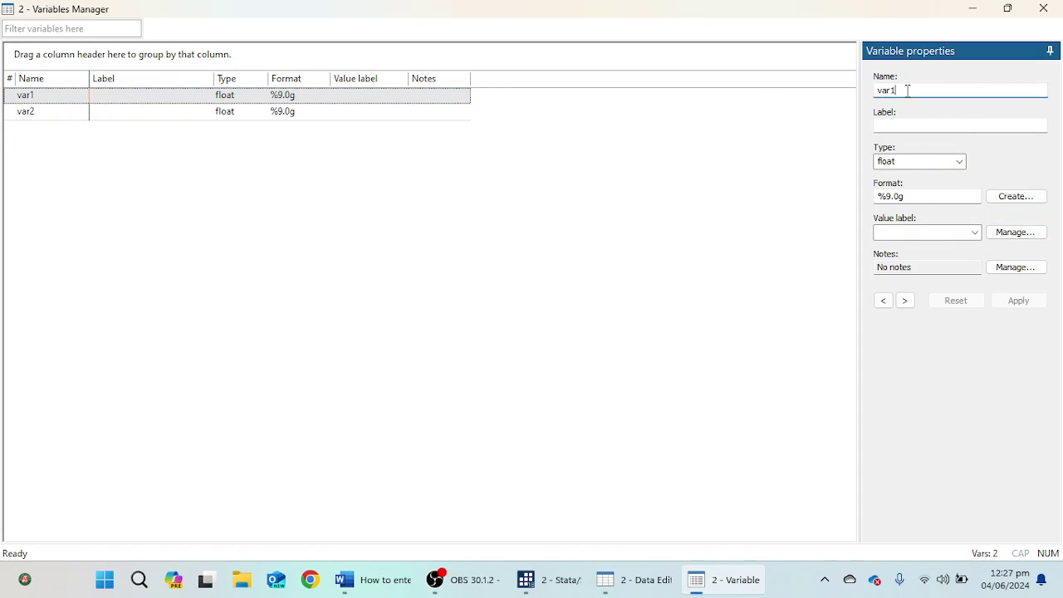
pyautogui.doubleClick(908, 90)
pyautogui.press('BackSpace')
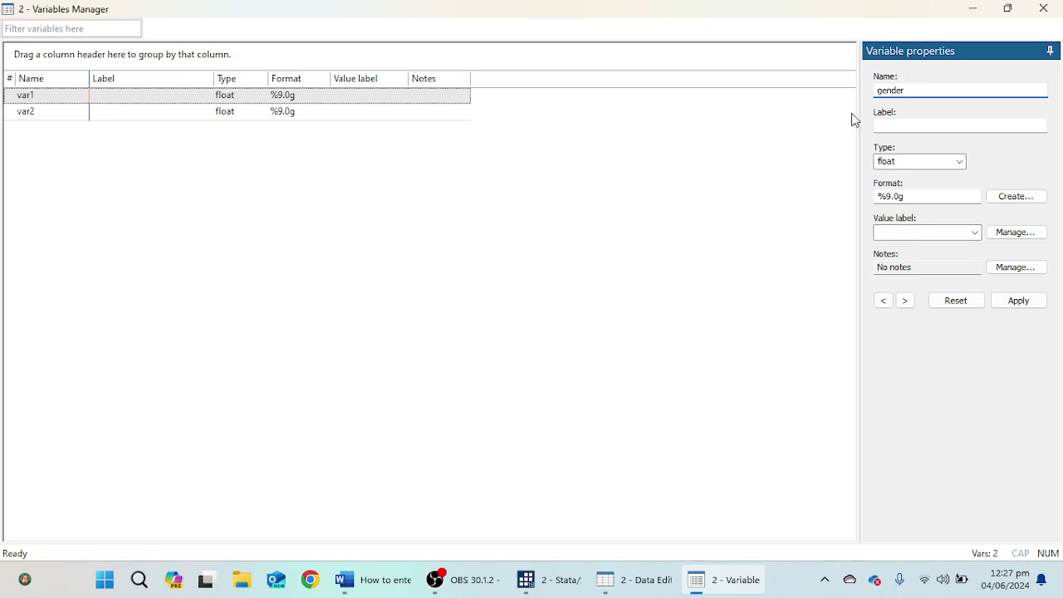
pyautogui.click(923, 235)
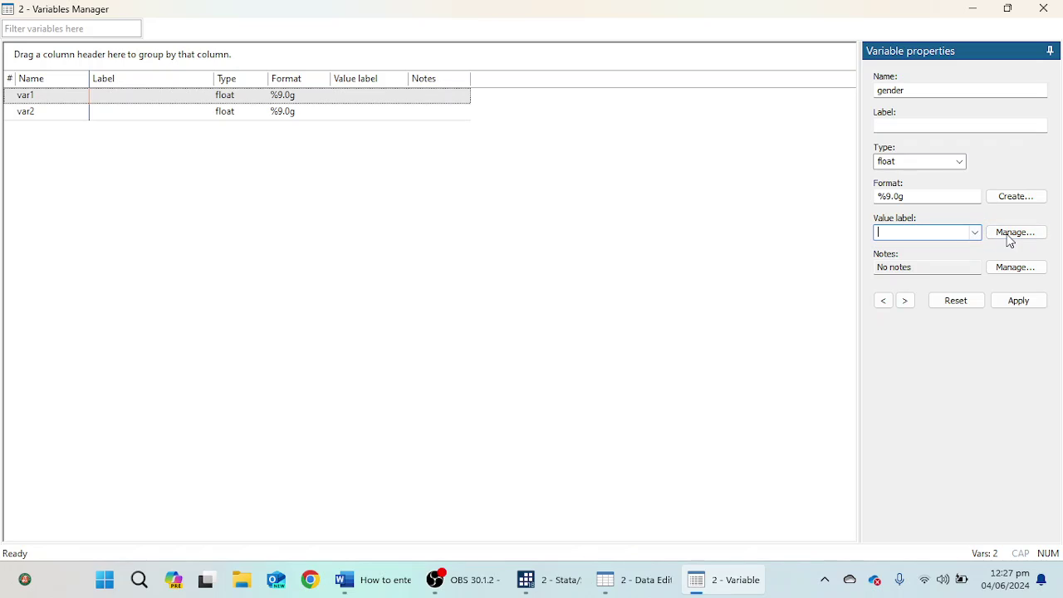
pyautogui.click(1011, 235)
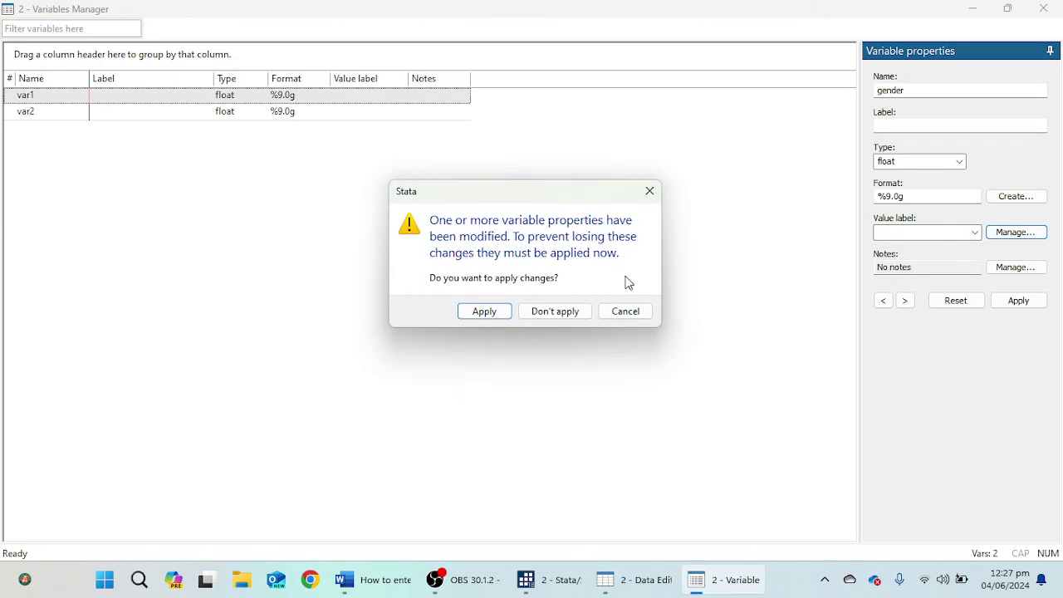
pyautogui.click(650, 193)
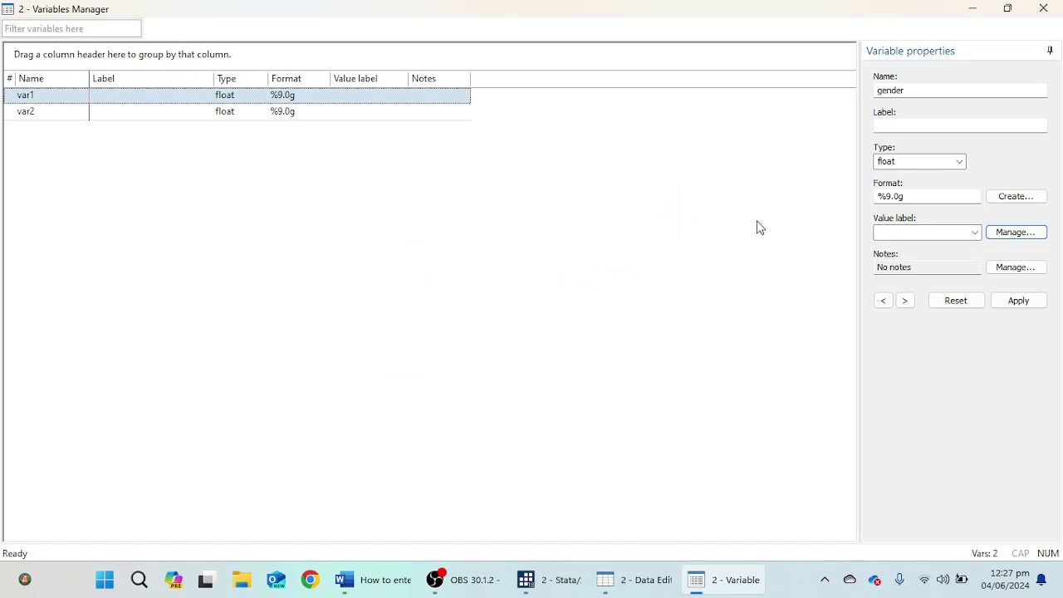
pyautogui.click(974, 232)
pyautogui.click(1026, 239)
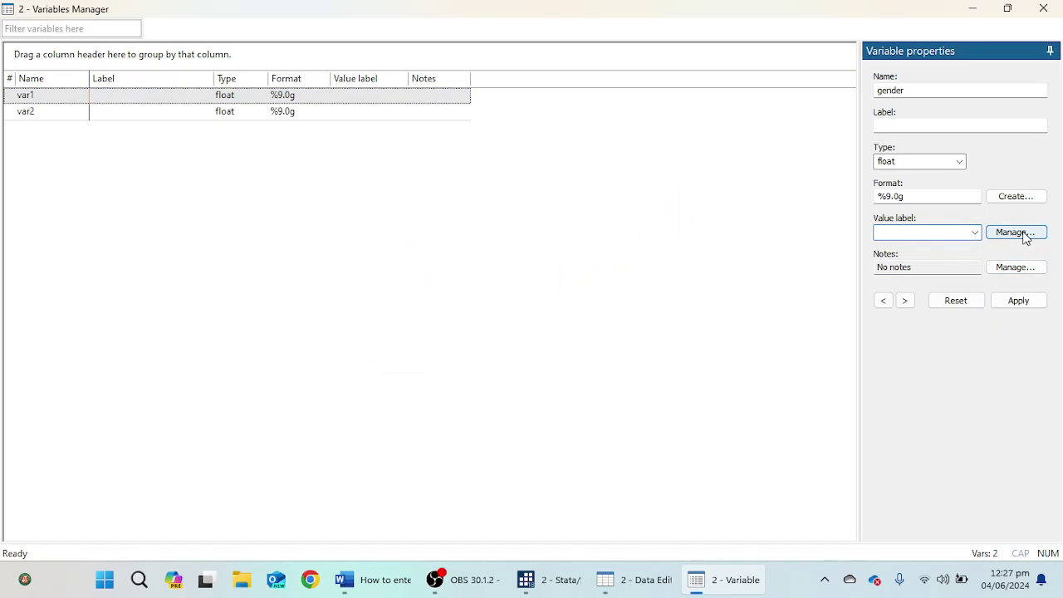
pyautogui.click(1026, 239)
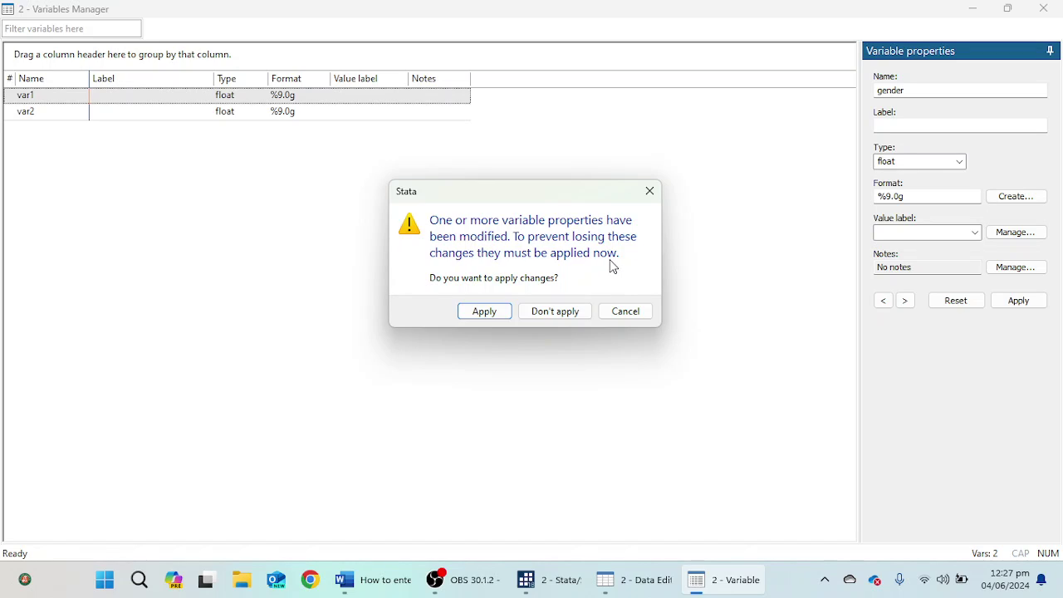
pyautogui.click(483, 312)
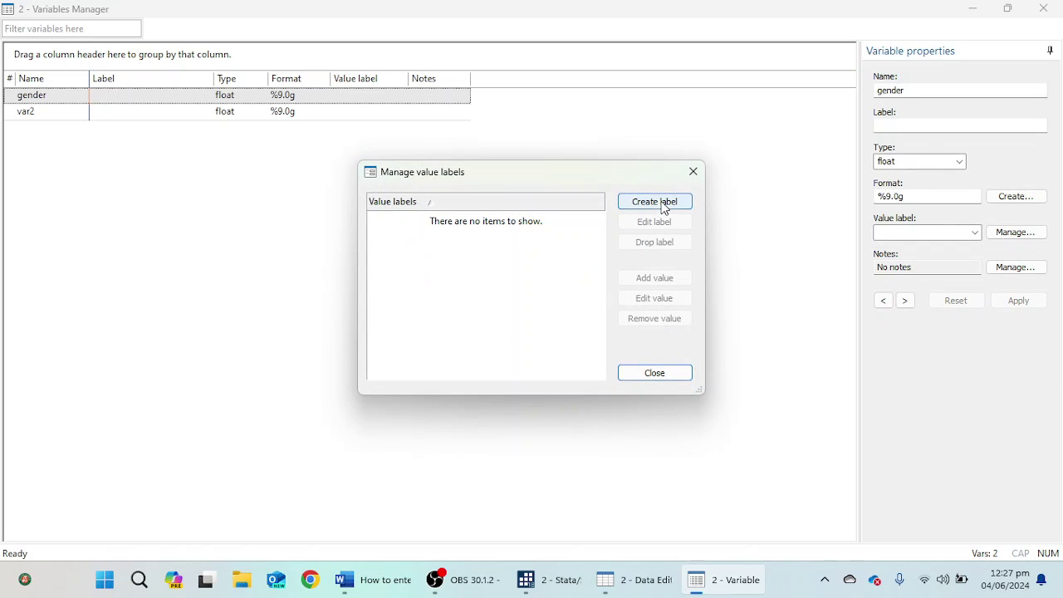
# Create a new value label with pairs 1 = Male and 2 = Female
pyautogui.click(663, 203)
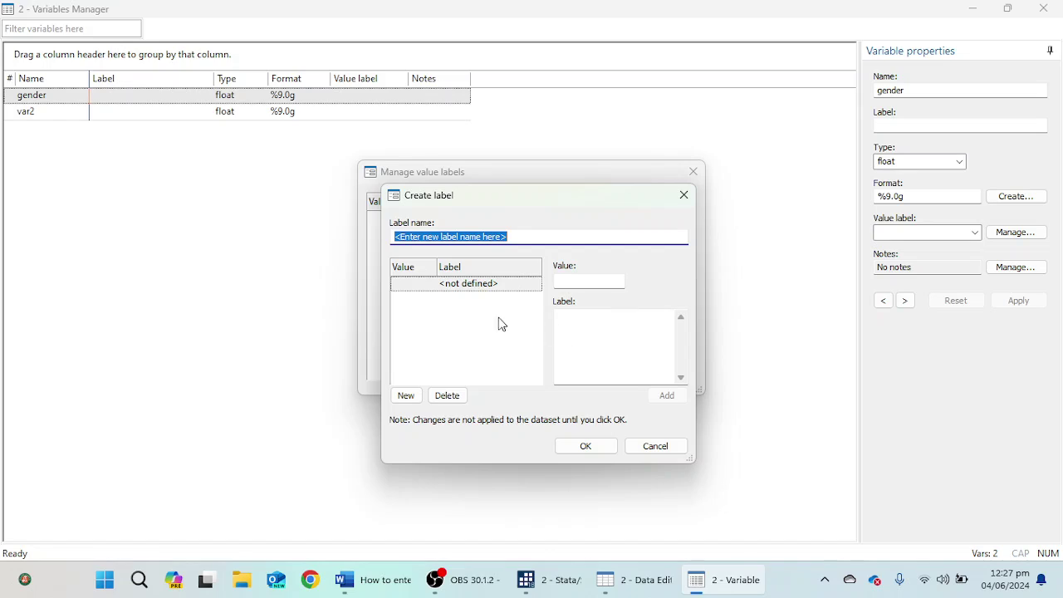
pyautogui.click(581, 280)
pyautogui.write('1')
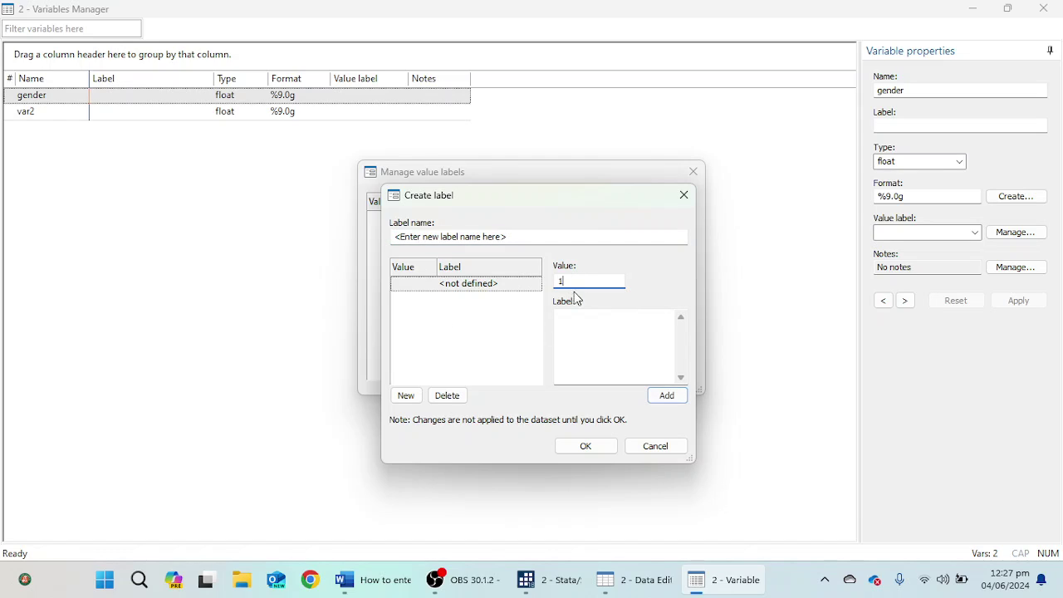
pyautogui.click(578, 320)
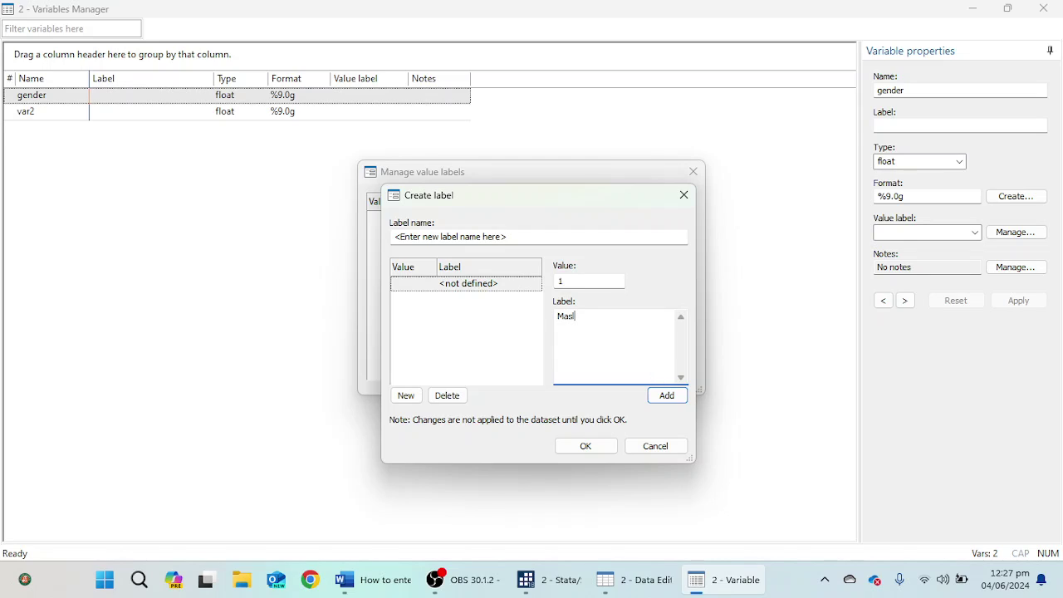
pyautogui.click(669, 398)
pyautogui.write('2')
pyautogui.click(581, 338)
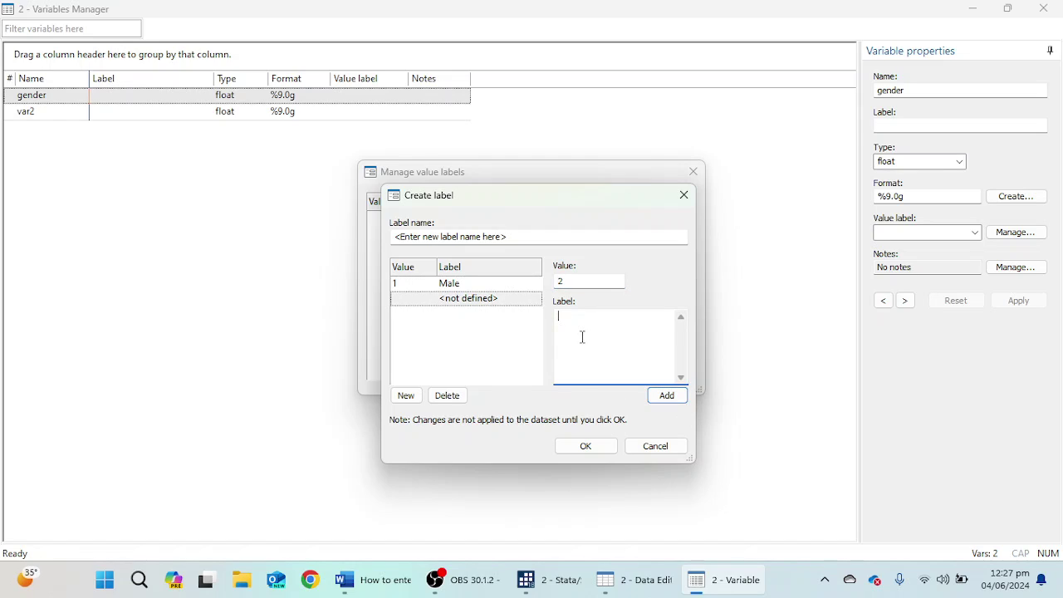
pyautogui.write('Female')
pyautogui.click(666, 395)
# Name the value label Gender, save it, and close value label management
pyautogui.click(586, 446)
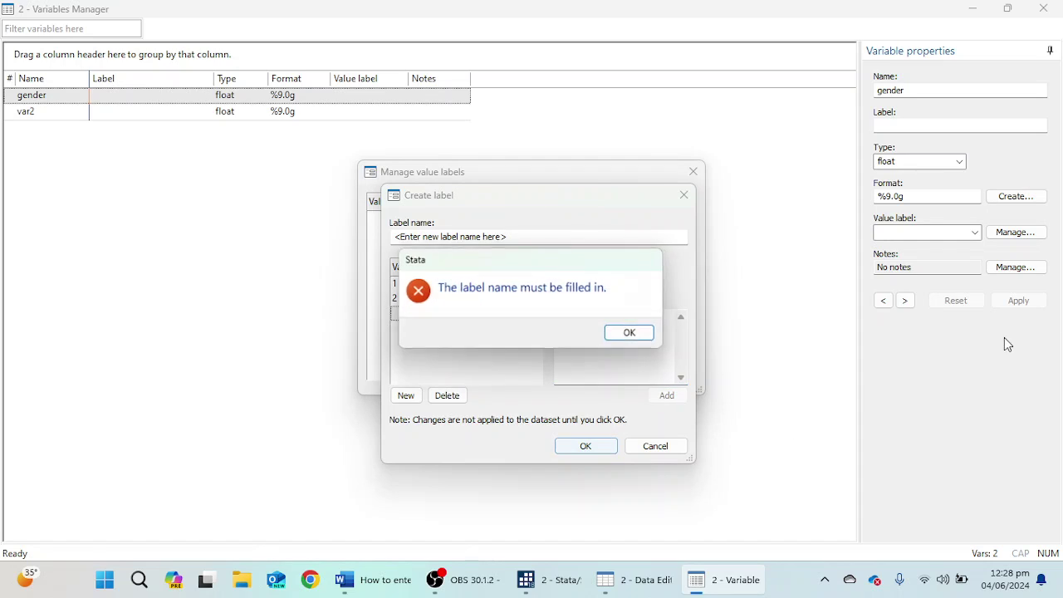
pyautogui.click(633, 334)
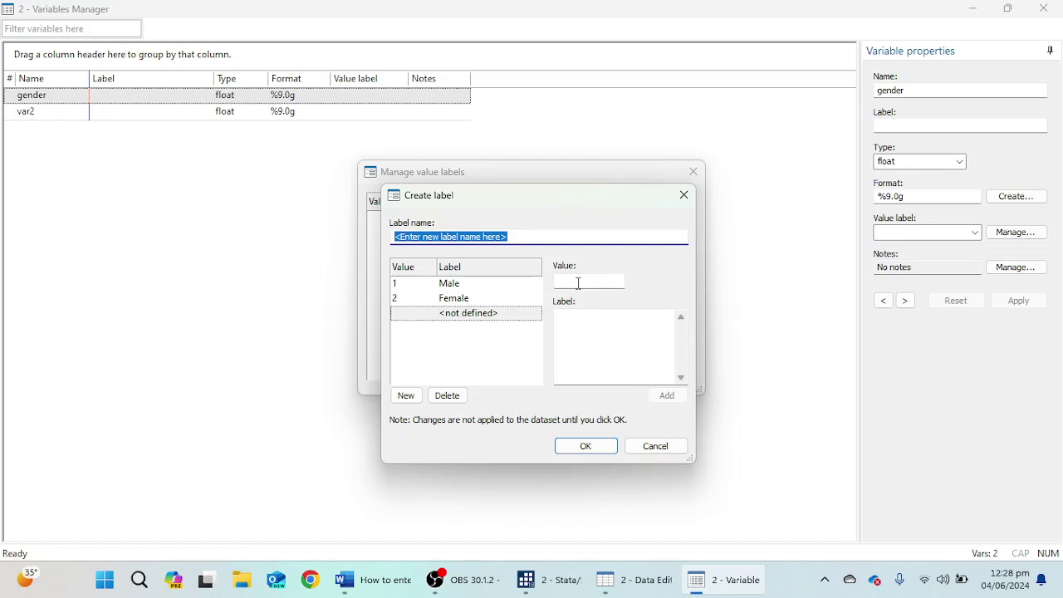
pyautogui.click(533, 236)
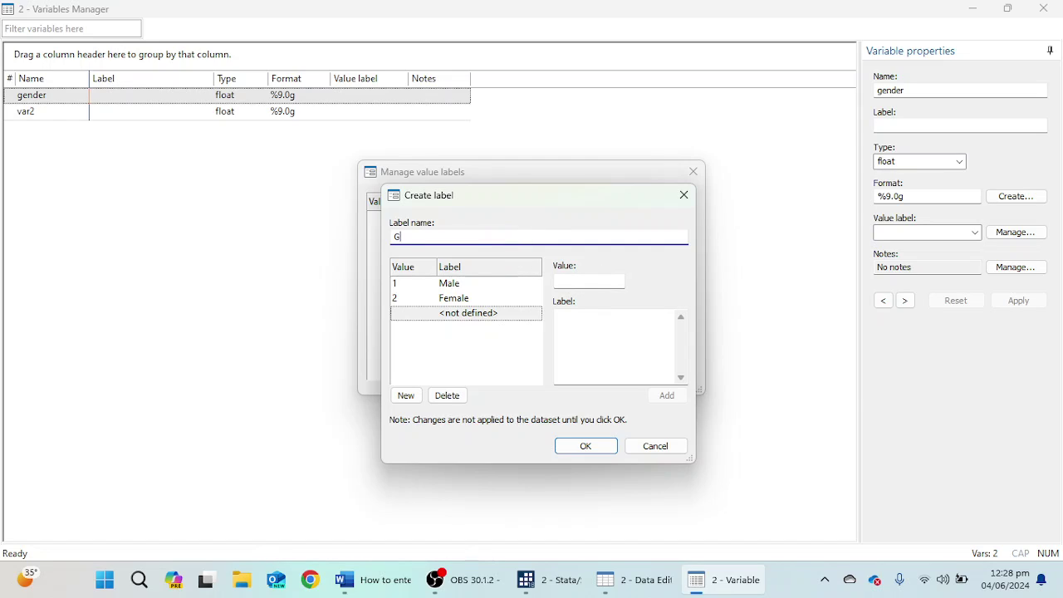
pyautogui.click(596, 445)
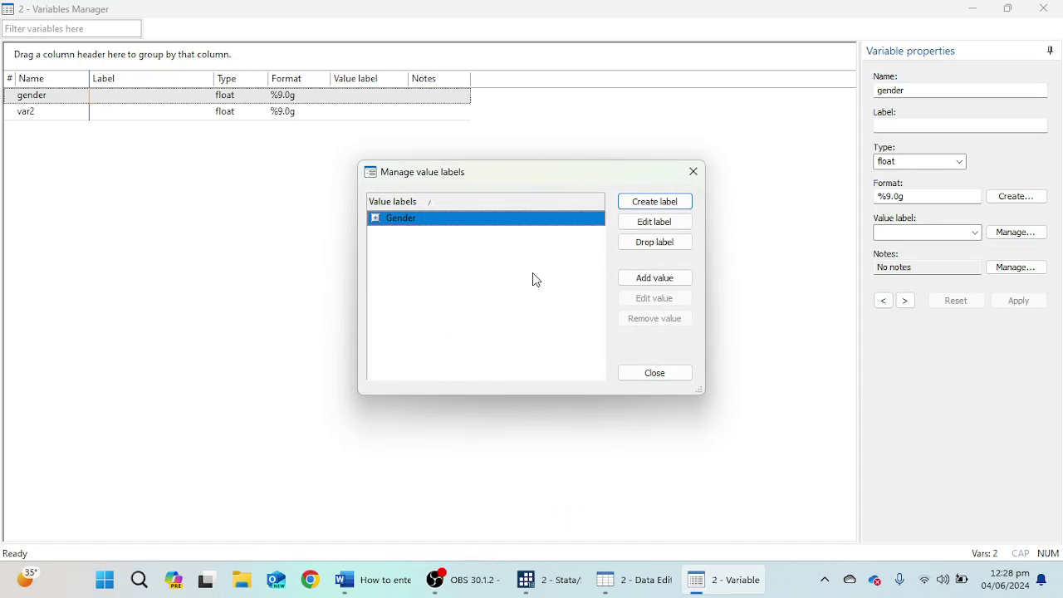
pyautogui.click(654, 373)
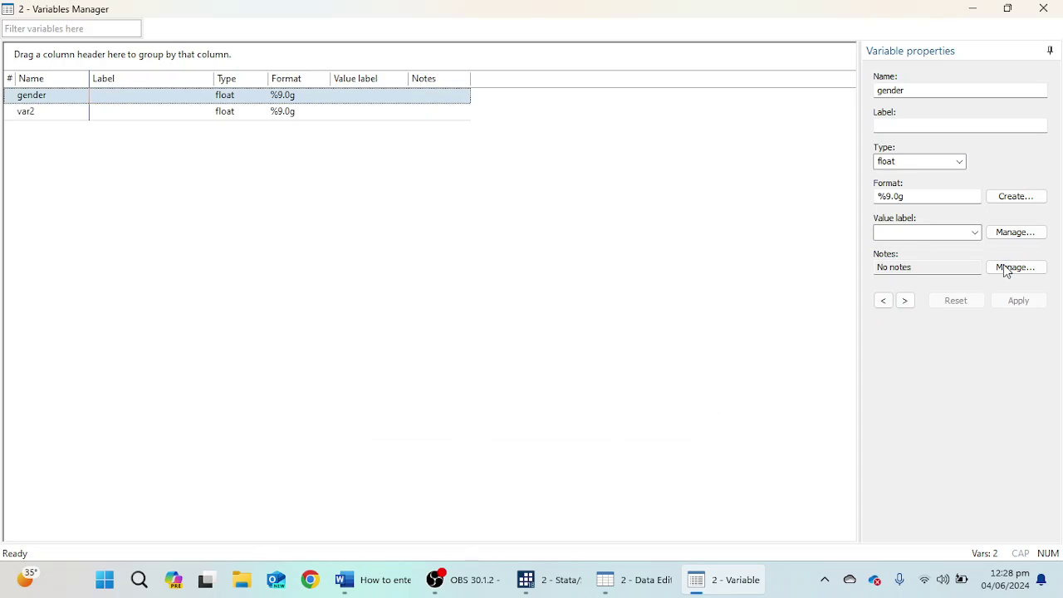
# Assign the Gender value label to gender and check the Data Editor shows Male/Female
pyautogui.click(978, 234)
pyautogui.click(908, 247)
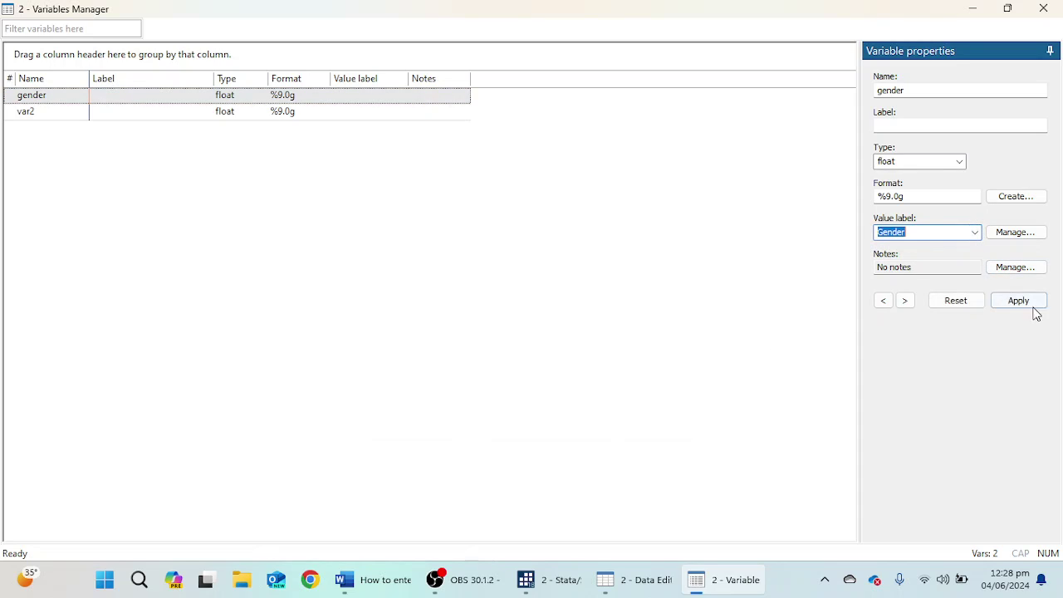
pyautogui.click(1013, 302)
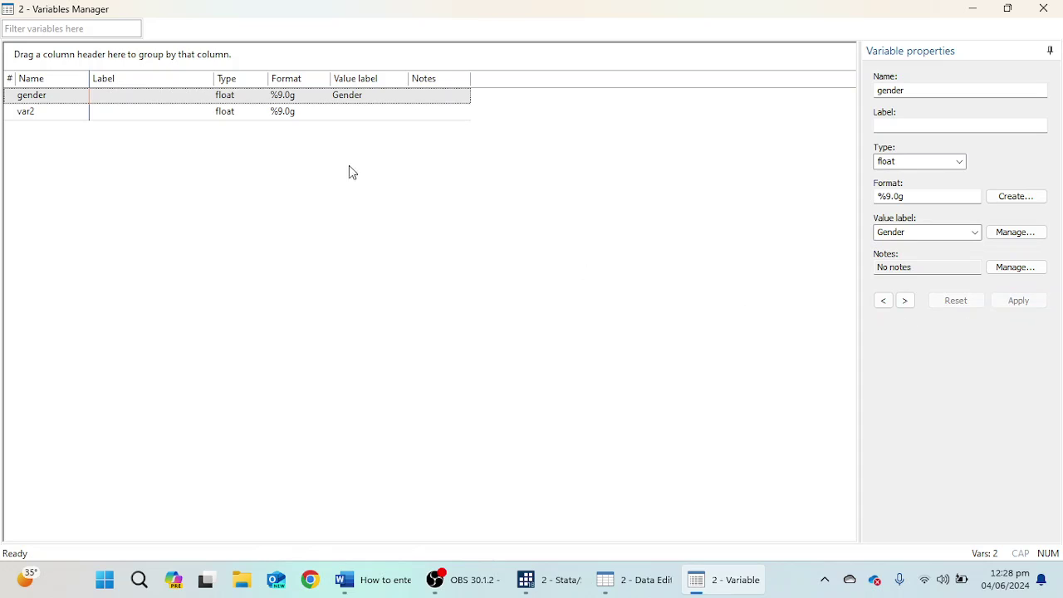
pyautogui.click(606, 579)
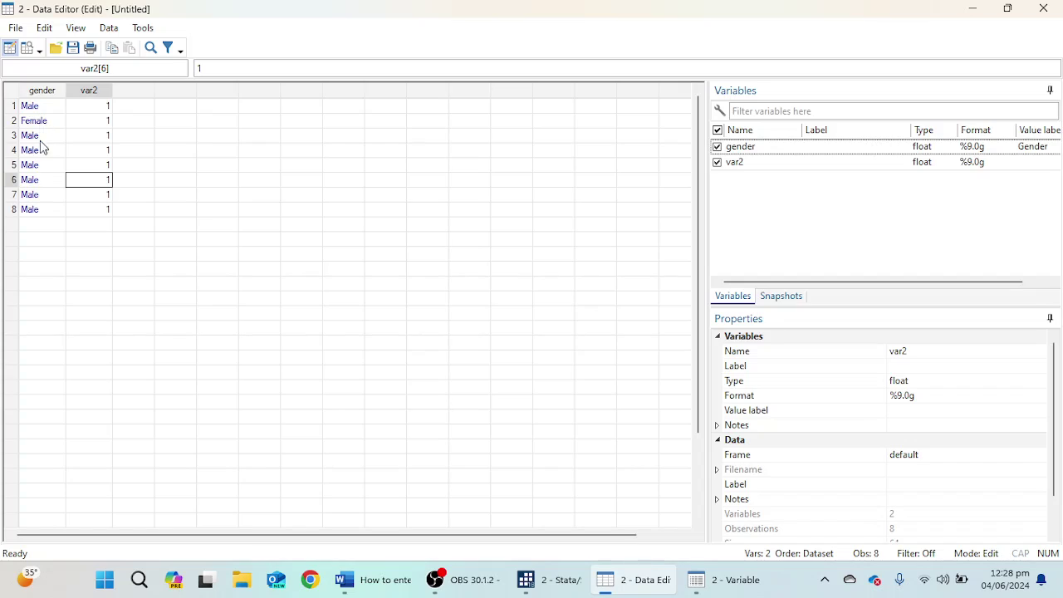
pyautogui.click(266, 212)
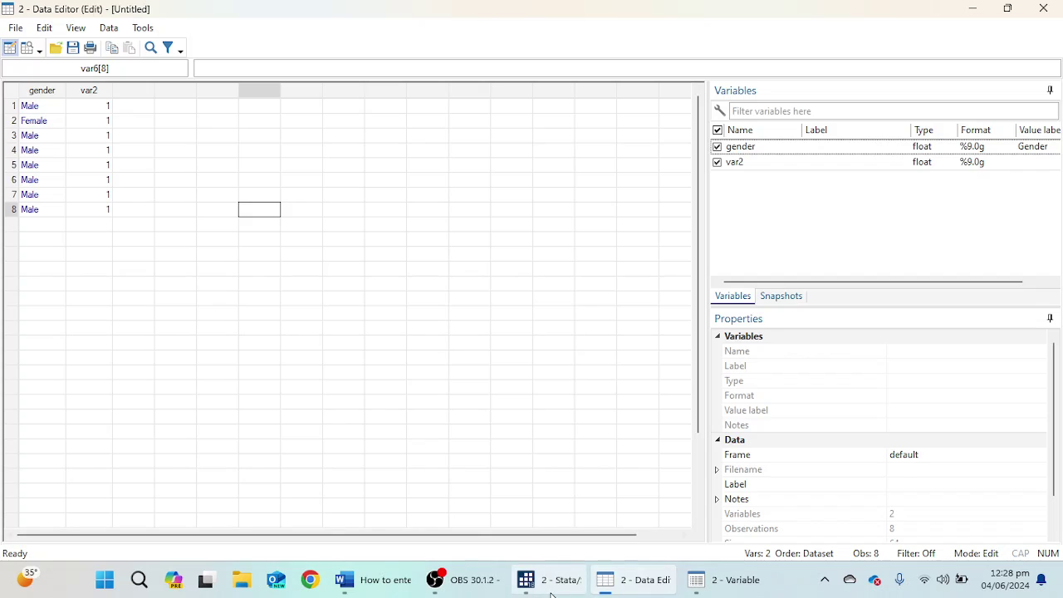
# Bring the Word notes on the three data-entry methods back to the front
pyautogui.click(369, 581)
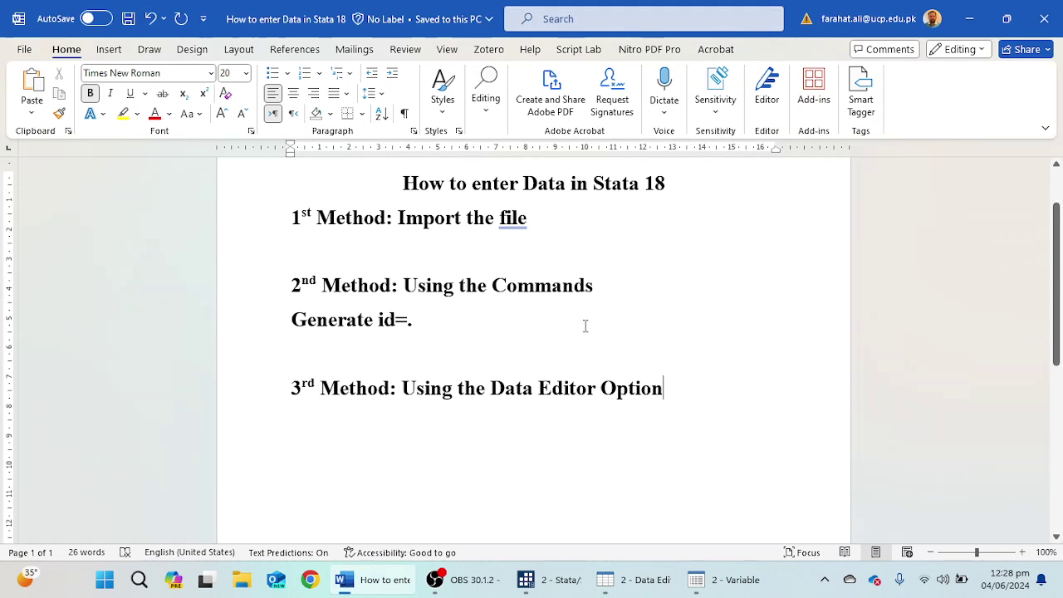